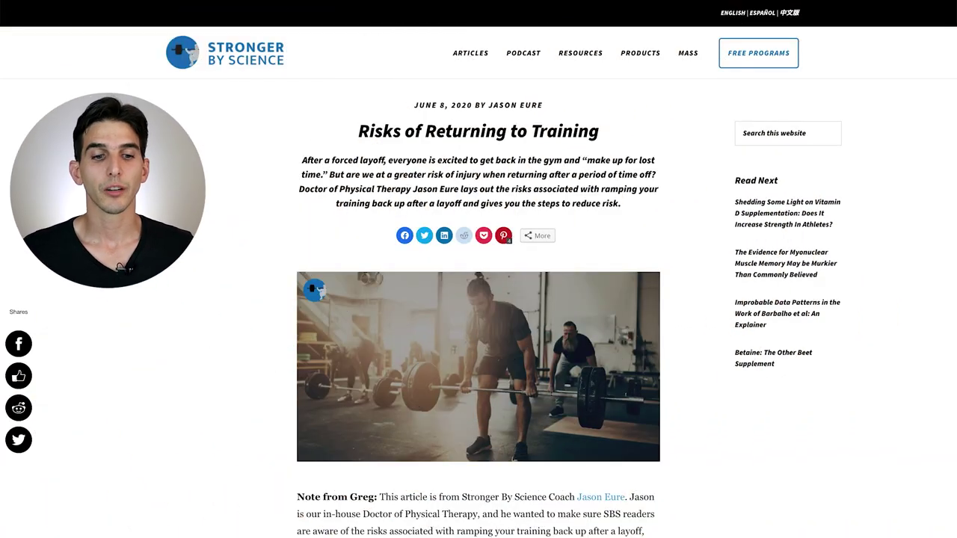
# Scroll through the Stronger By Science and HubSpot articles as their reading progress bars fill
pyautogui.scroll(-7, 479, 299)
pyautogui.scroll(-5, 478, 299)
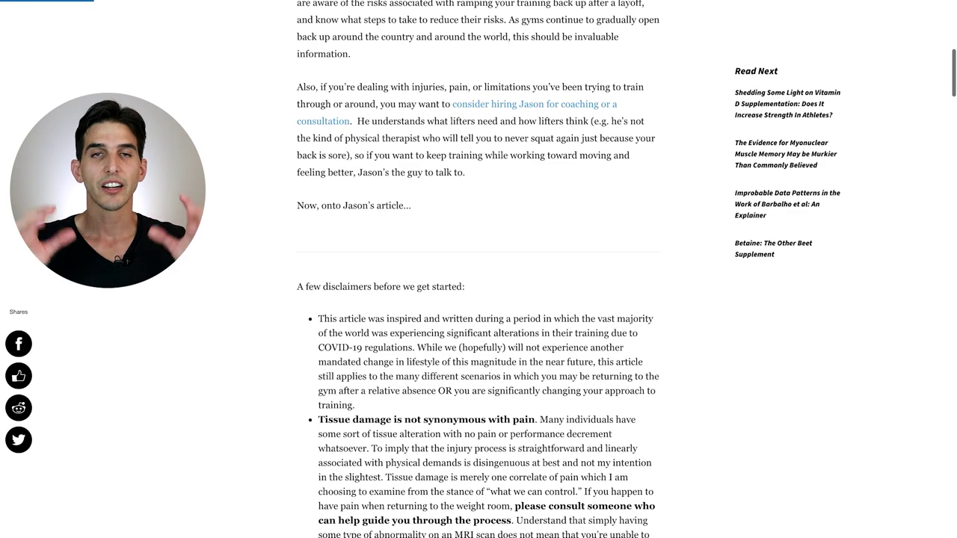
pyautogui.scroll(-7, 479, 299)
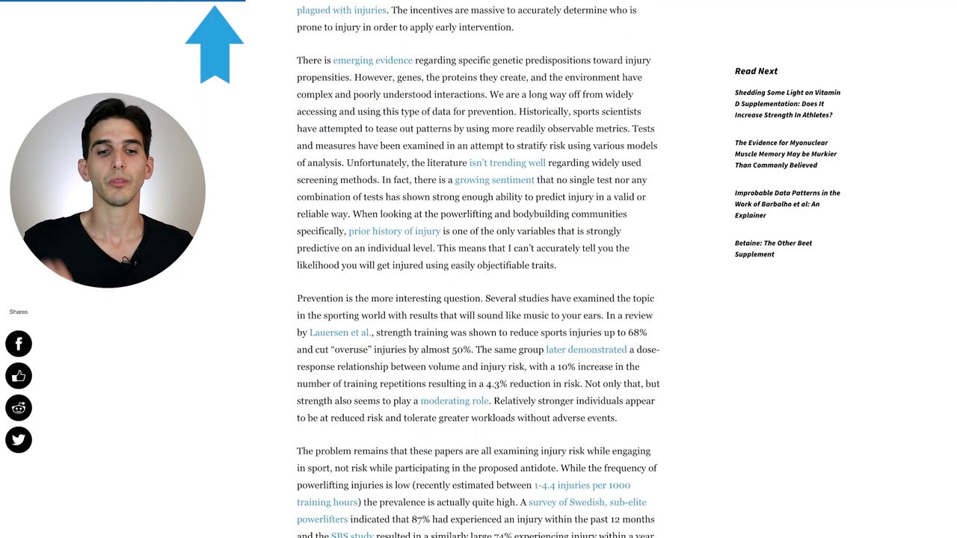
pyautogui.scroll(-7, 479, 299)
pyautogui.scroll(-1, 479, 299)
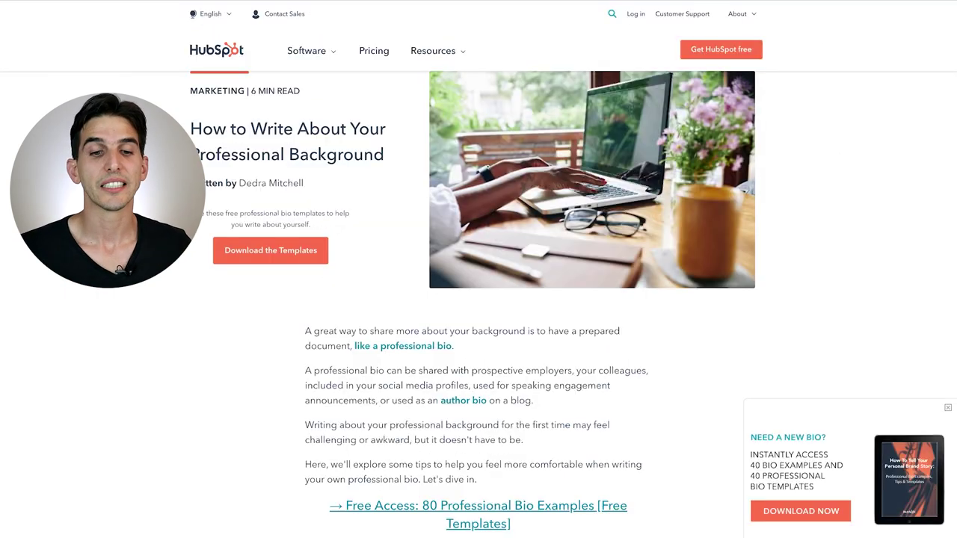
pyautogui.scroll(-7, 478, 300)
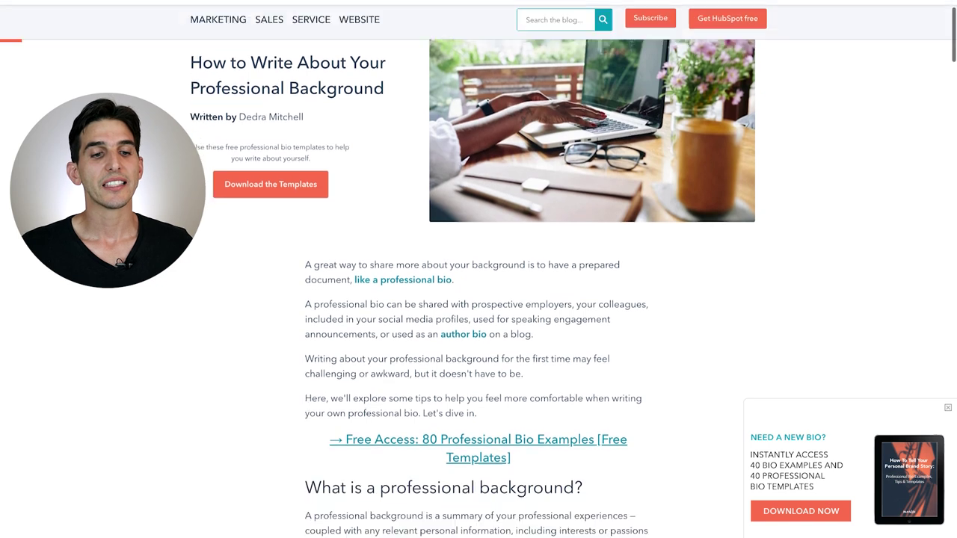
pyautogui.scroll(-6, 479, 299)
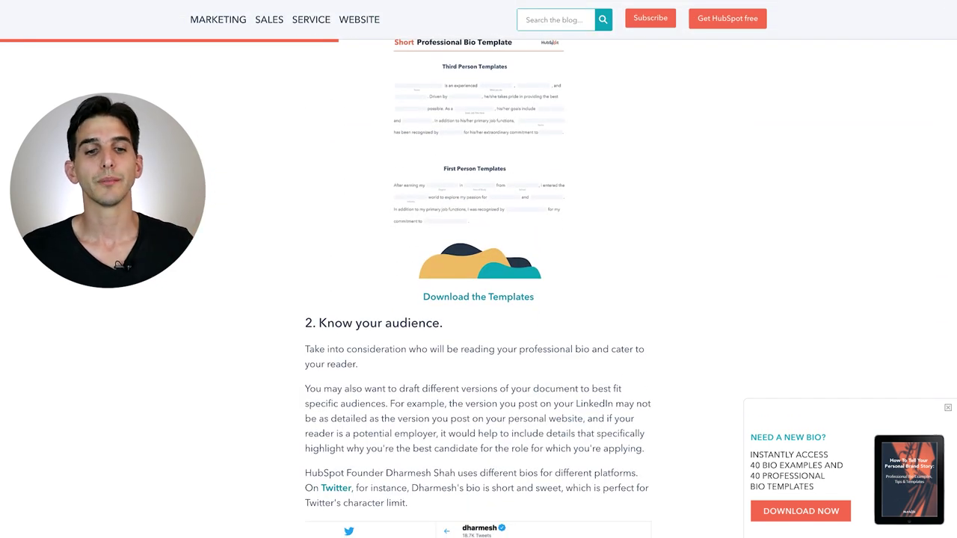
pyautogui.scroll(-3, 479, 299)
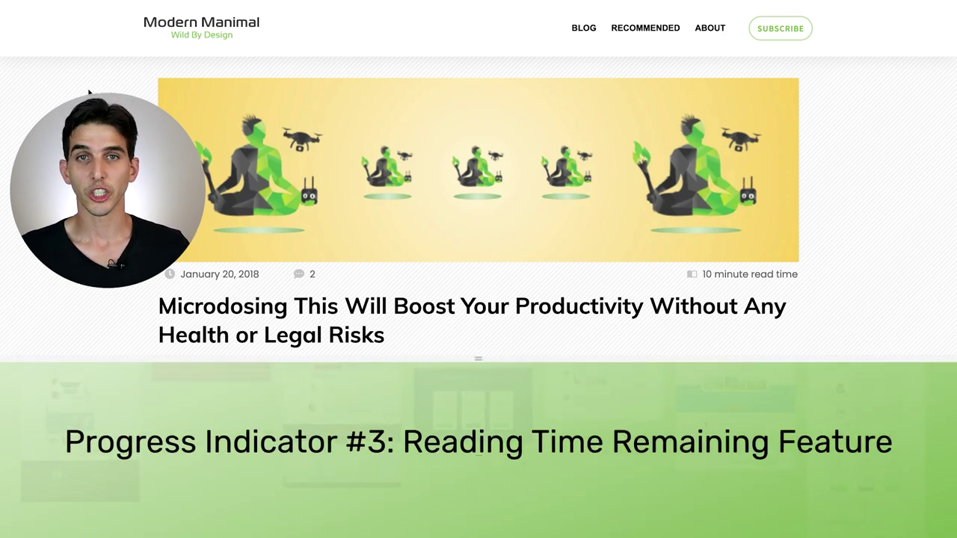
# Scroll the Modern Manimal article to Getting Started as the sidebar Time Remaining drops from 9 to 5 minutes
pyautogui.scroll(-5, 483, 359)
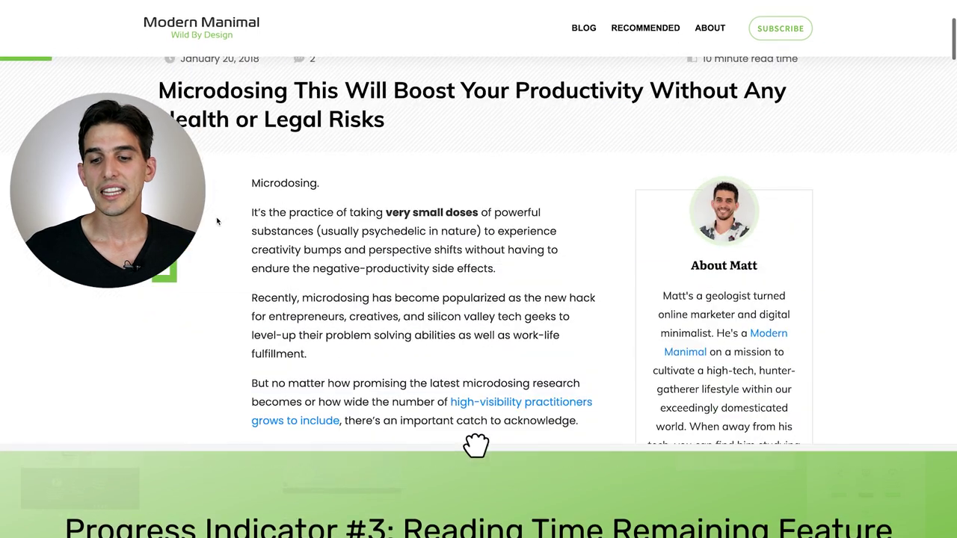
pyautogui.scroll(-3, 887, 354)
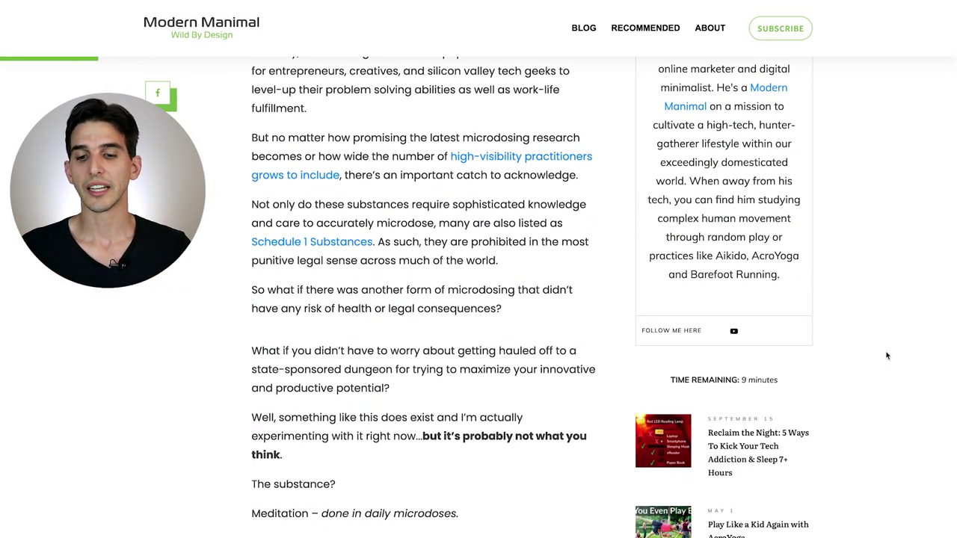
pyautogui.scroll(-3, 776, 302)
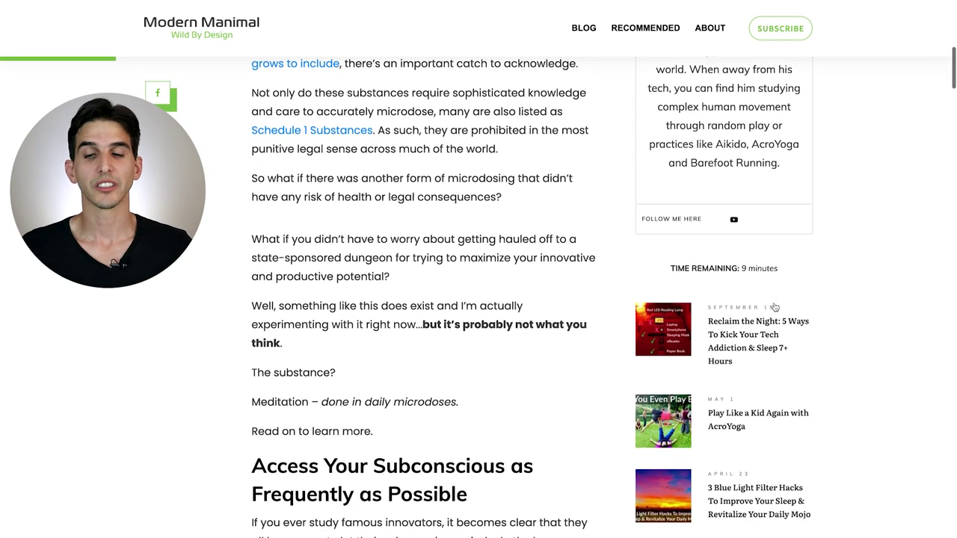
pyautogui.scroll(-8, 775, 307)
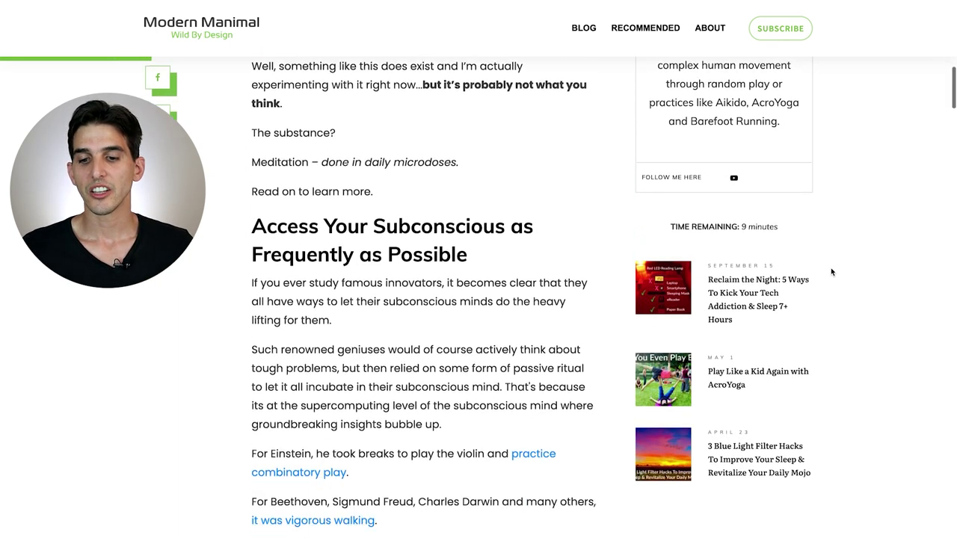
pyautogui.scroll(-10, 832, 272)
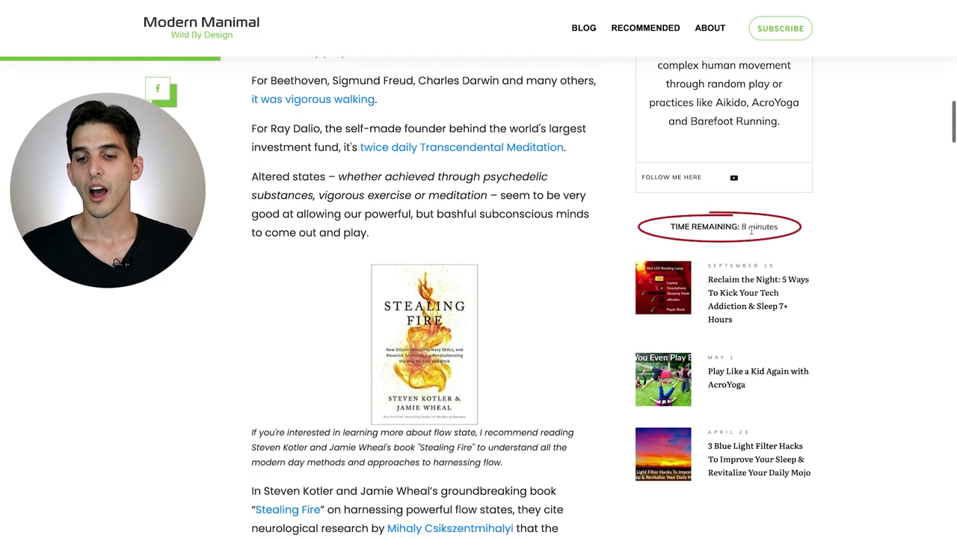
pyautogui.scroll(-10, 751, 239)
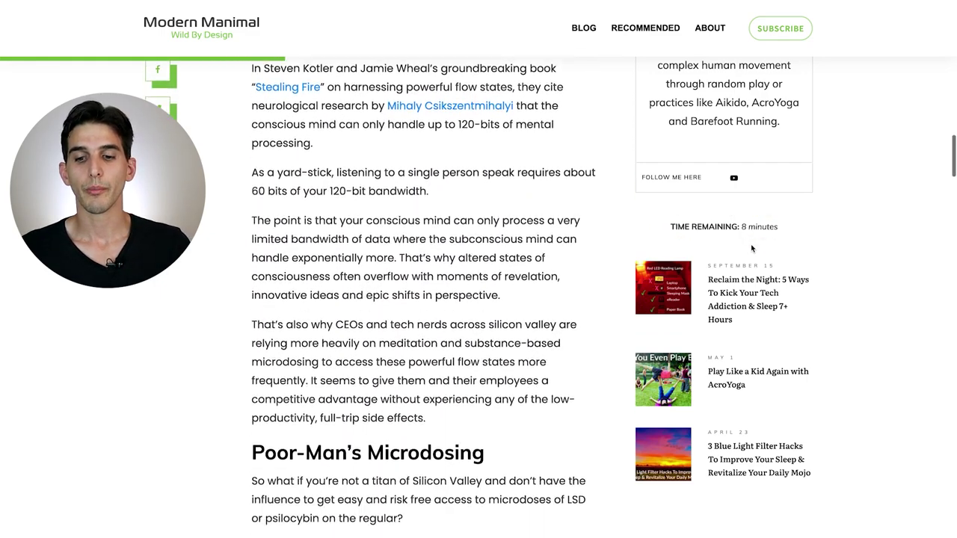
pyautogui.scroll(-20, 751, 243)
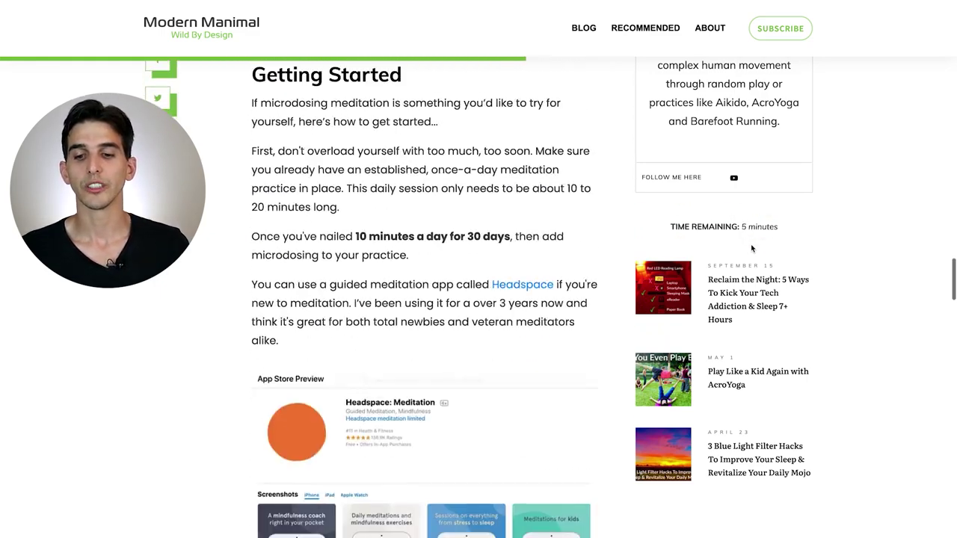
pyautogui.scroll(-10, 751, 244)
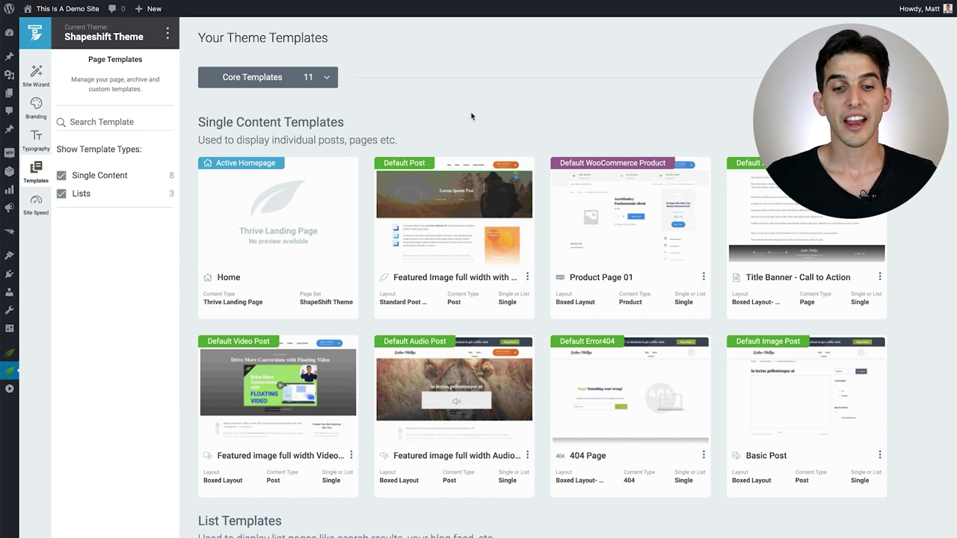
# Edit the Default Post template and show its Main Options via the Settings breadcrumb
pyautogui.click(443, 213)
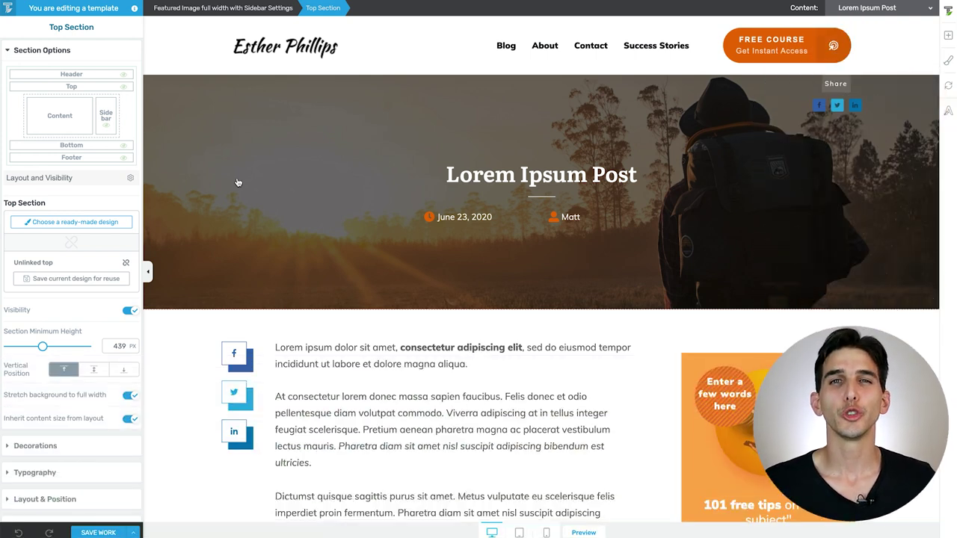
pyautogui.click(209, 7)
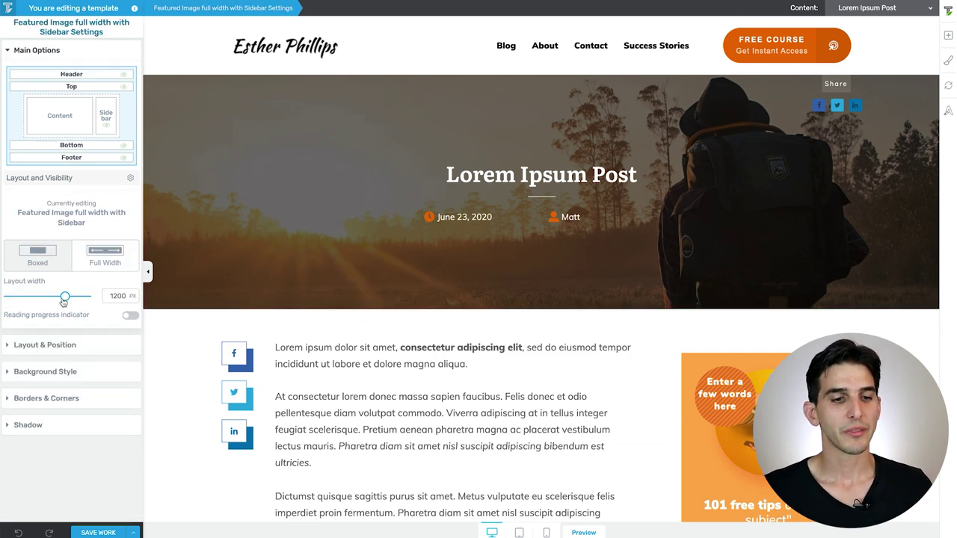
# Turn on the reading progress indicator and place it underneath the header
pyautogui.click(129, 317)
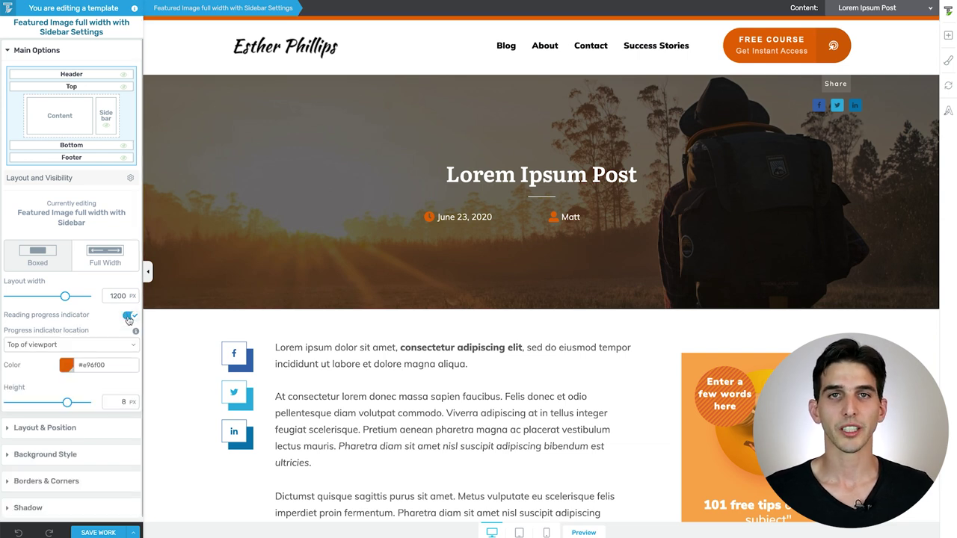
pyautogui.click(103, 347)
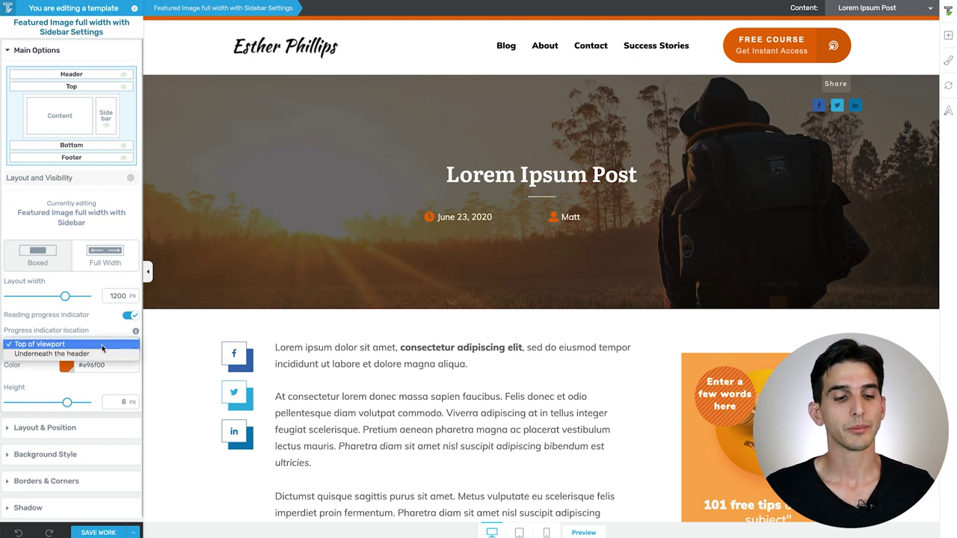
pyautogui.click(103, 344)
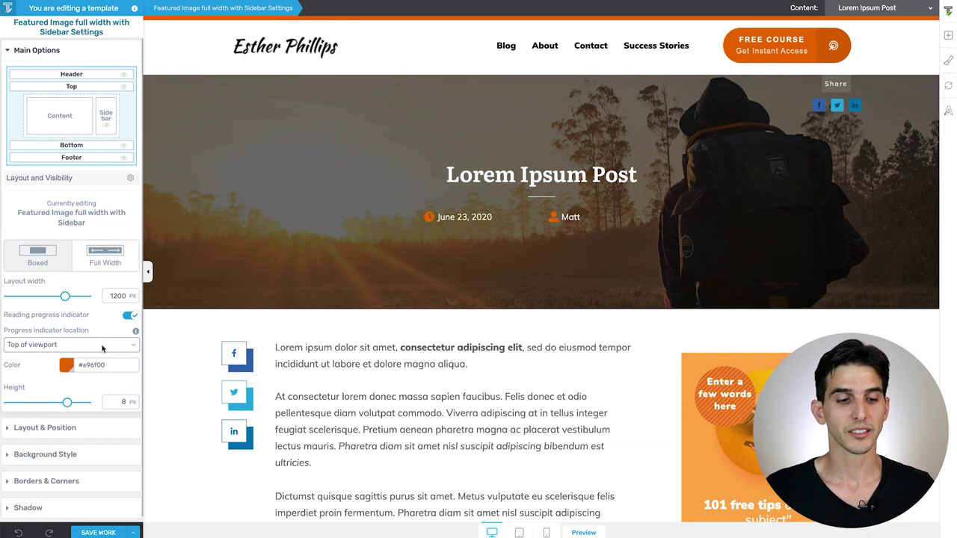
pyautogui.click(103, 346)
pyautogui.click(52, 354)
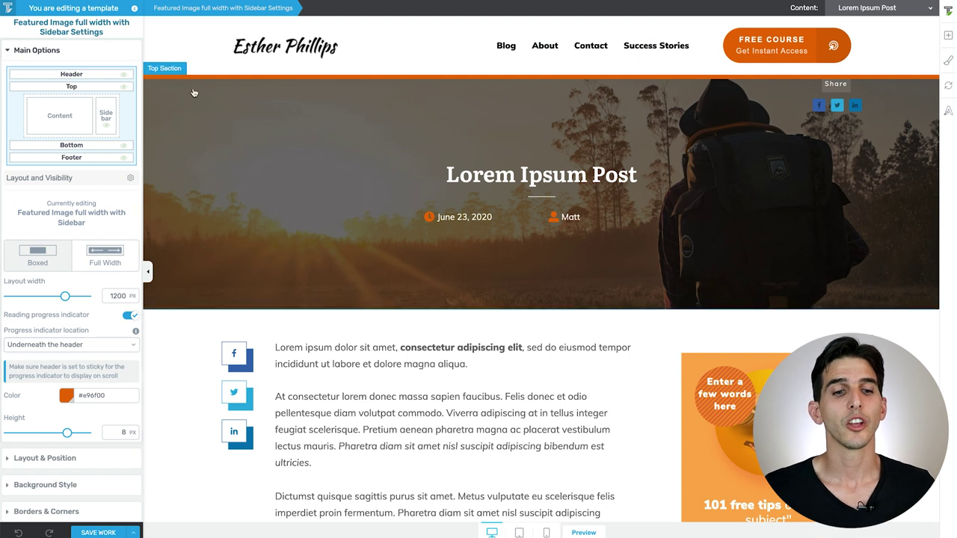
pyautogui.click(202, 46)
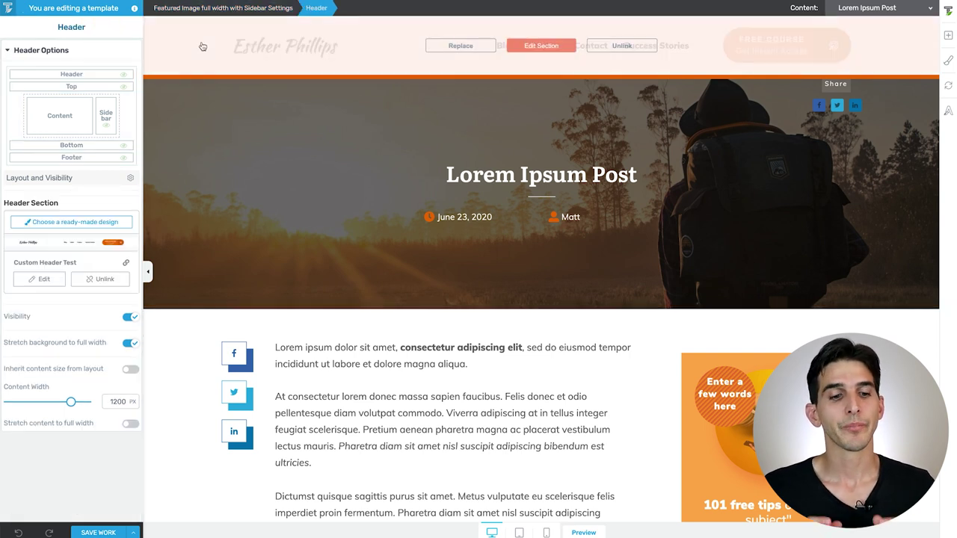
# Set the site header's scroll behavior to Sticky and return to the template settings
pyautogui.click(45, 281)
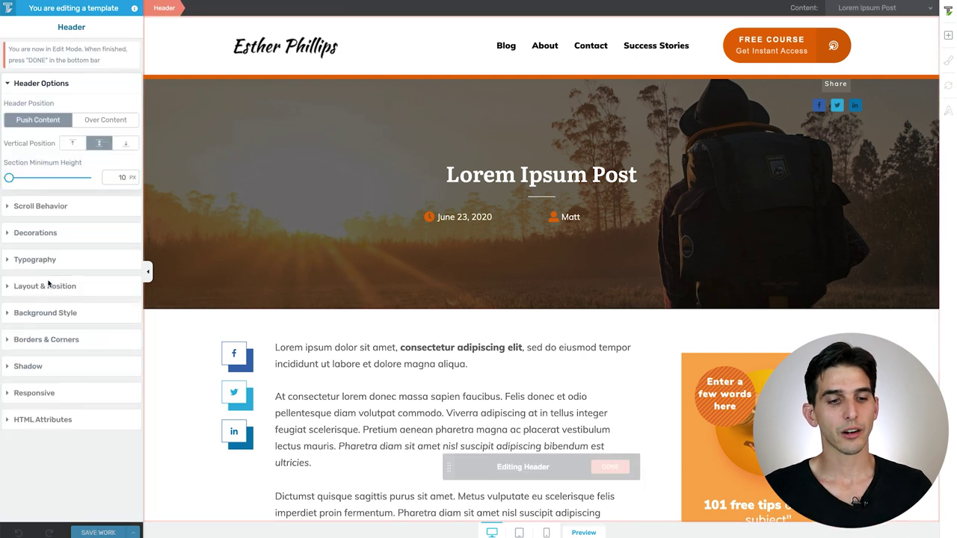
pyautogui.click(37, 206)
pyautogui.click(49, 146)
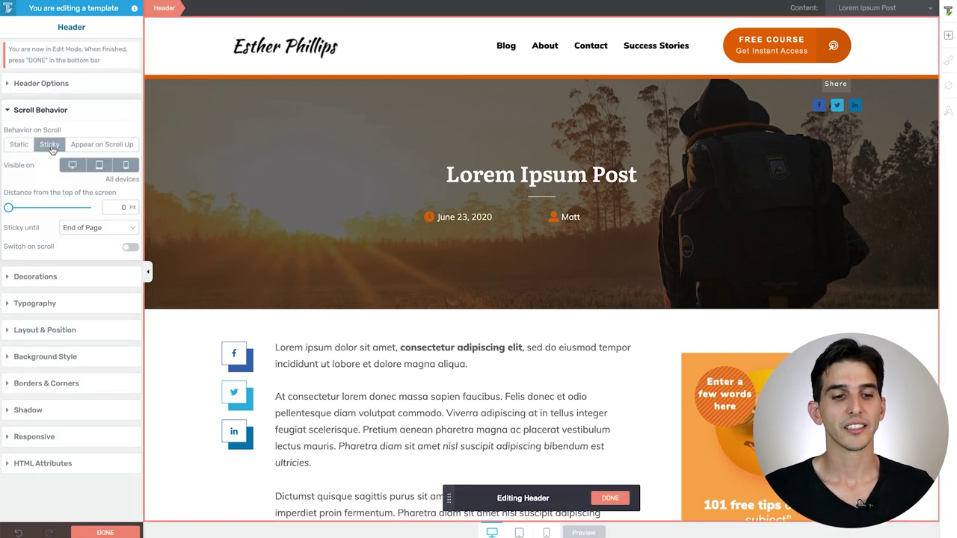
pyautogui.click(610, 498)
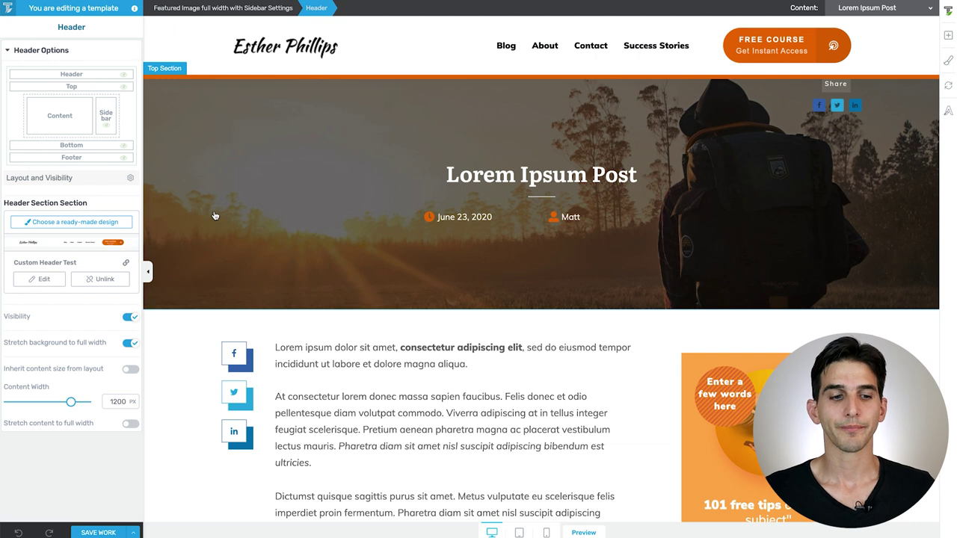
pyautogui.click(208, 8)
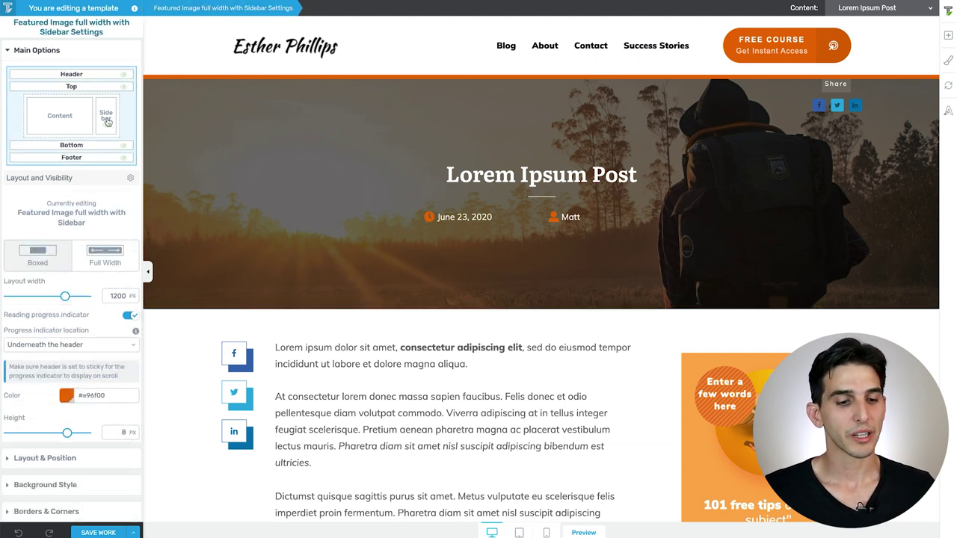
# Try purple, dark and yellow progress bar colours, then settle on the orange Main Accent
pyautogui.scroll(-1, 51, 347)
pyautogui.click(70, 363)
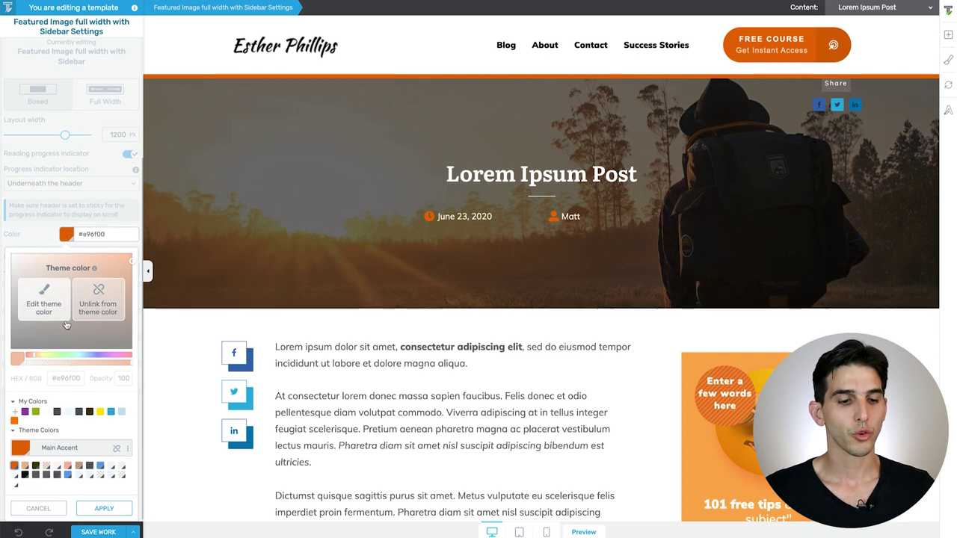
pyautogui.click(24, 412)
pyautogui.click(89, 438)
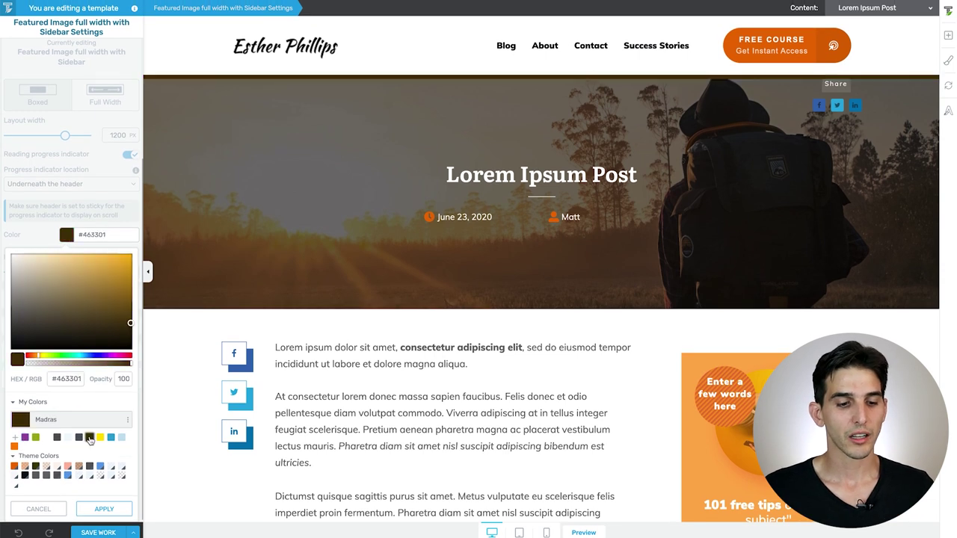
pyautogui.click(100, 438)
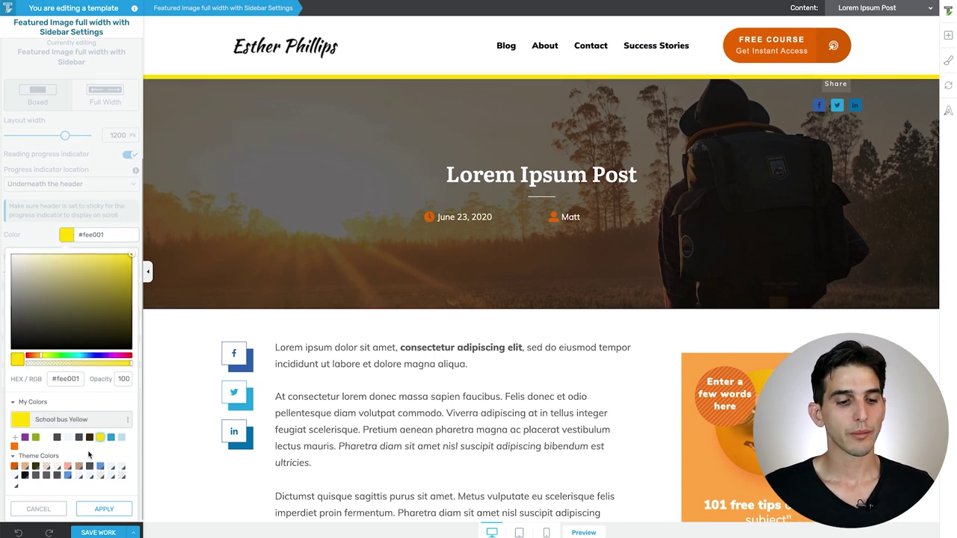
pyautogui.click(15, 467)
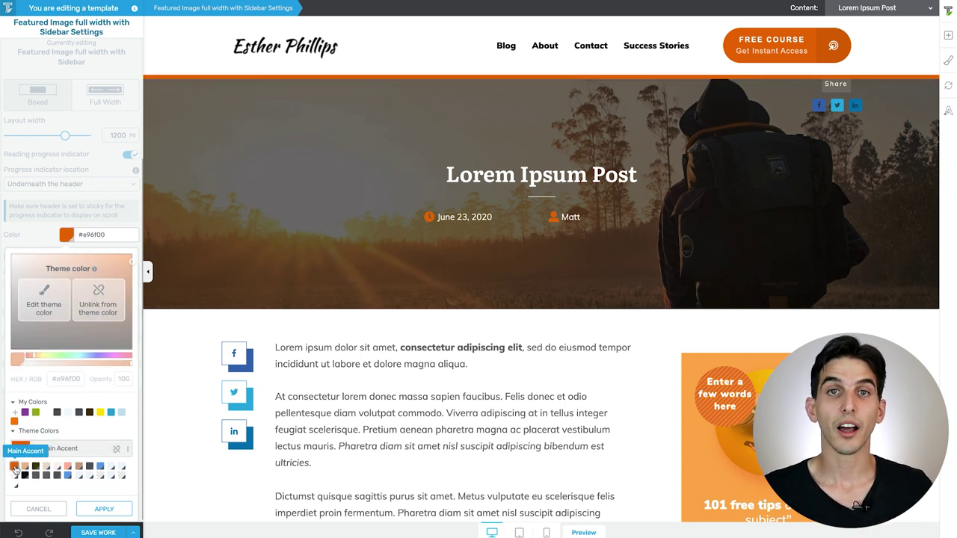
pyautogui.click(104, 509)
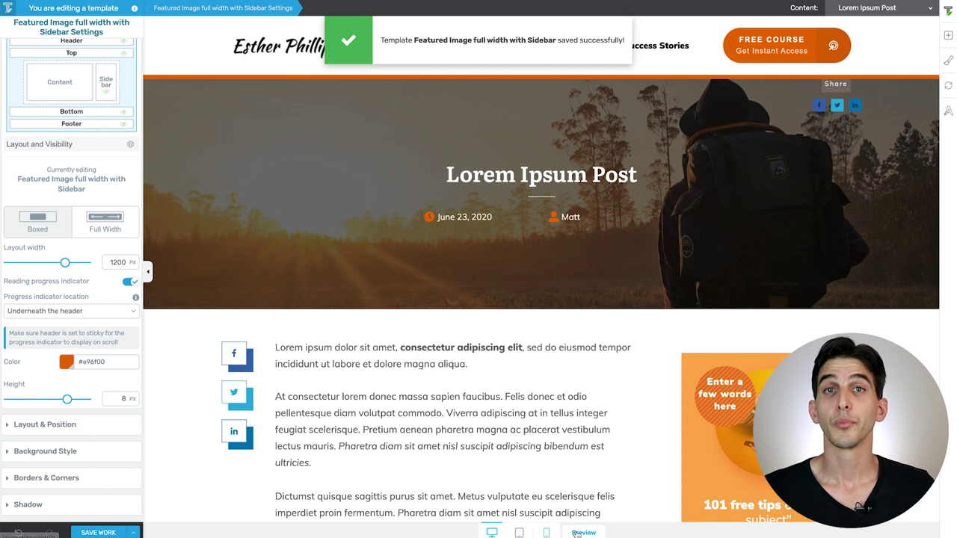
# Preview the template as a live page and scroll to watch the progress bar
pyautogui.click(578, 533)
pyautogui.scroll(-15, 306, 242)
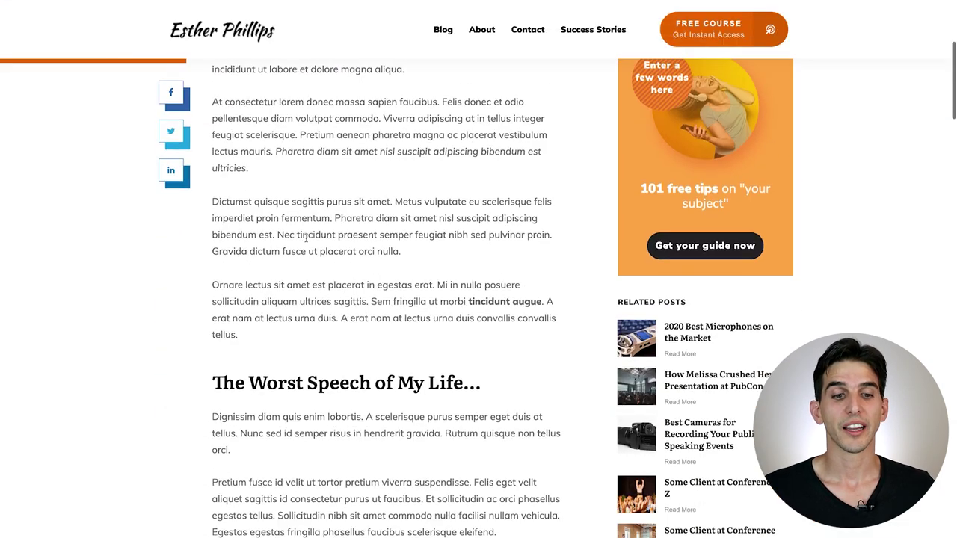
pyautogui.scroll(-5, 306, 237)
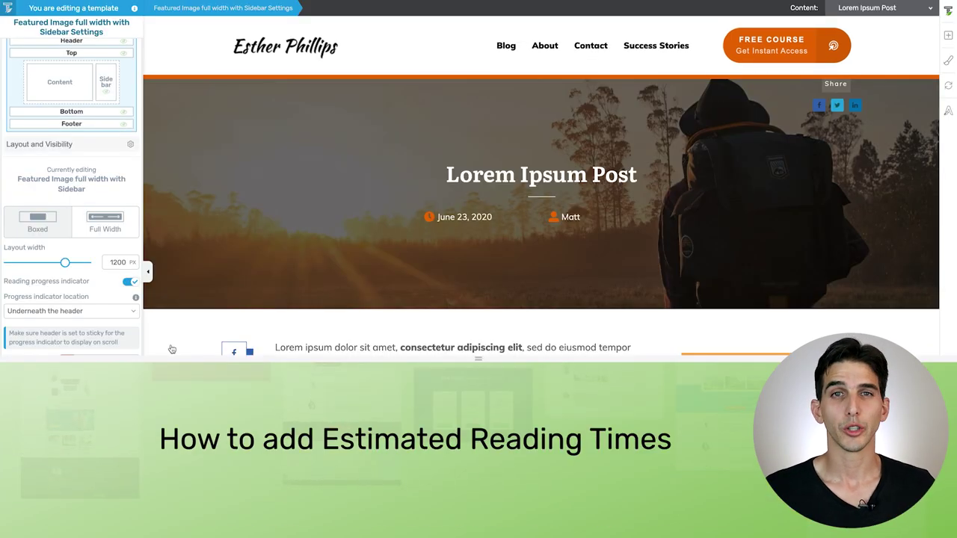
# Select the hero section and its date and author meta elements in turn
pyautogui.click(420, 238)
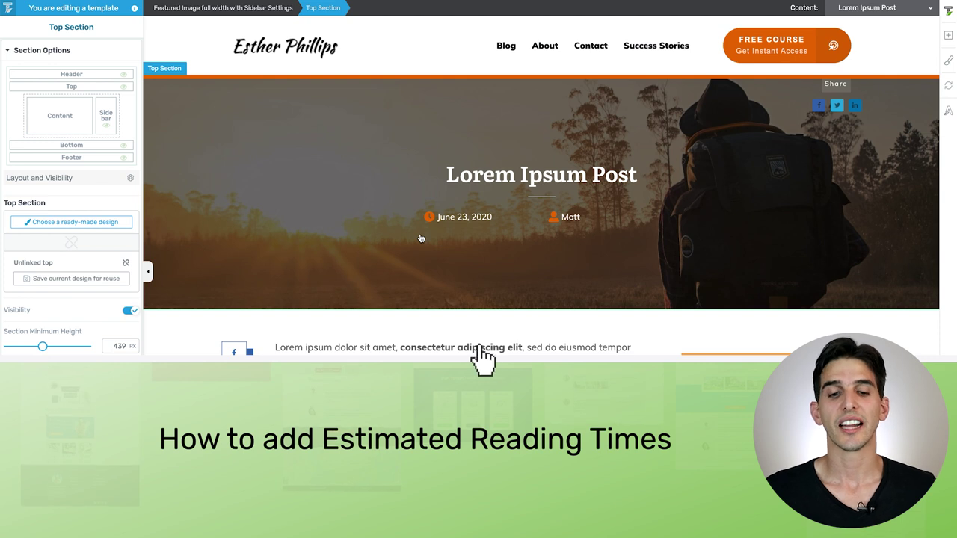
pyautogui.click(429, 219)
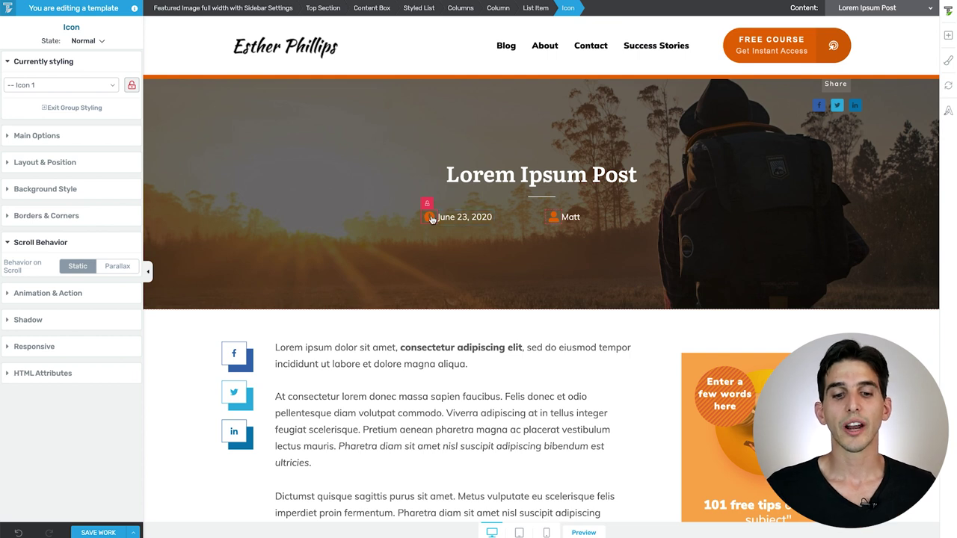
pyautogui.click(451, 218)
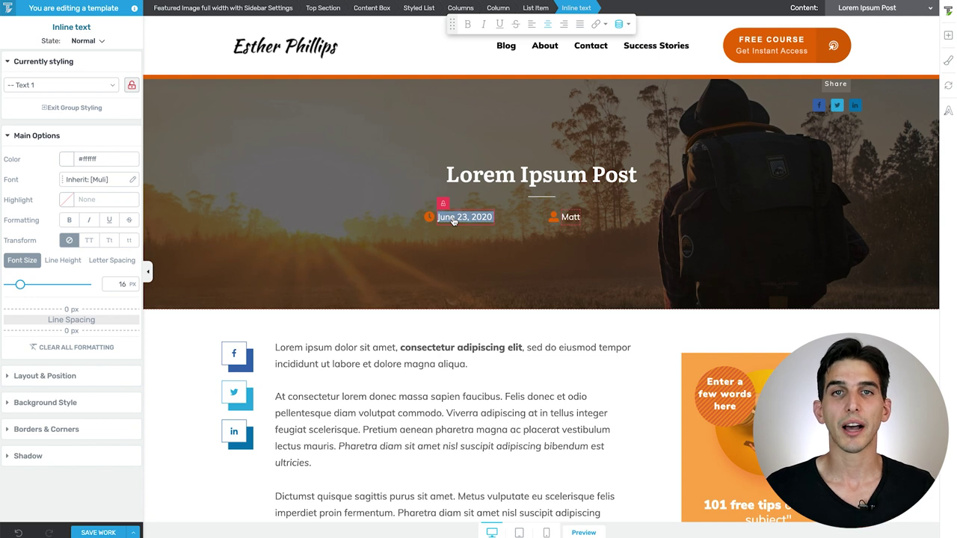
pyautogui.click(557, 222)
pyautogui.click(570, 219)
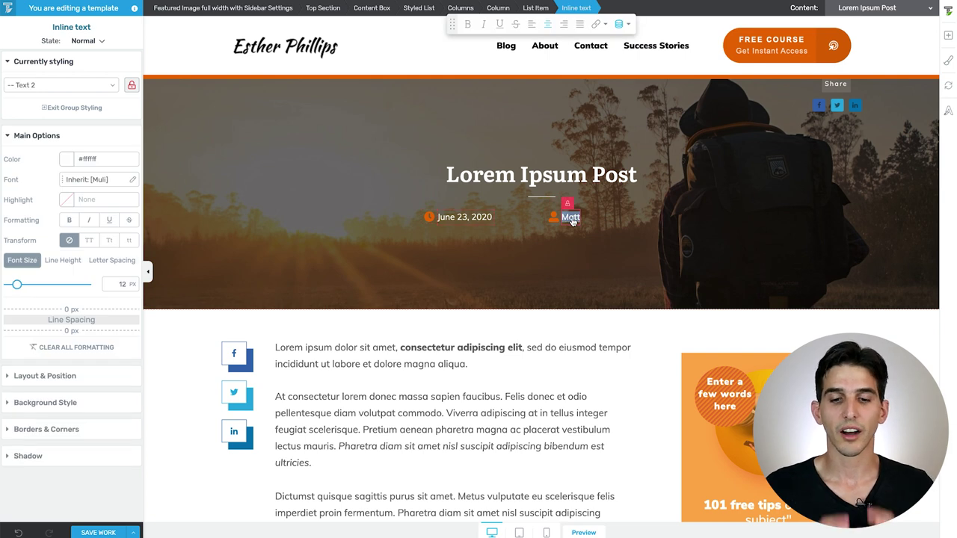
# Duplicate the author meta item and drag the copy to its right on the same row
pyautogui.click(536, 8)
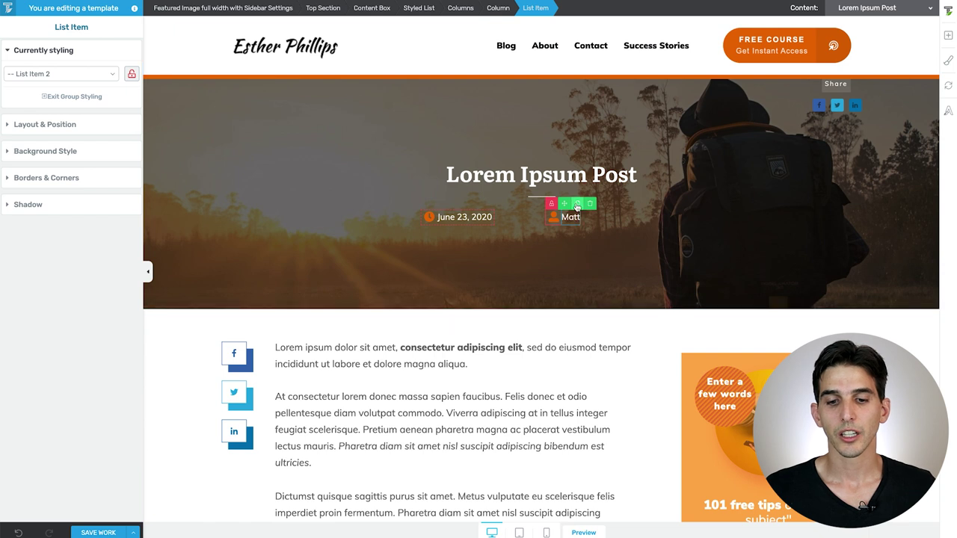
pyautogui.click(576, 206)
pyautogui.moveTo(562, 196); pyautogui.dragTo(656, 222)
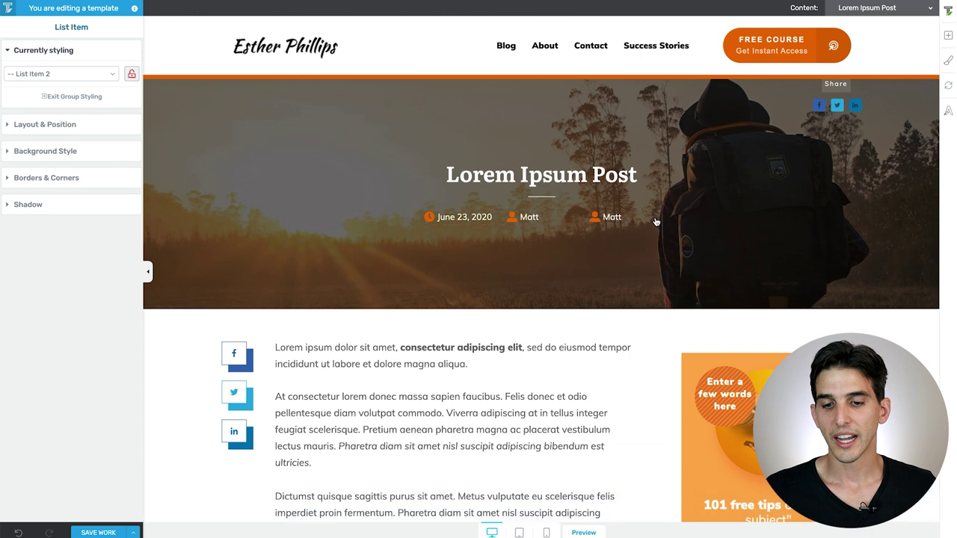
# Change the second meta item's icon to the open book icon
pyautogui.click(594, 217)
pyautogui.click(21, 137)
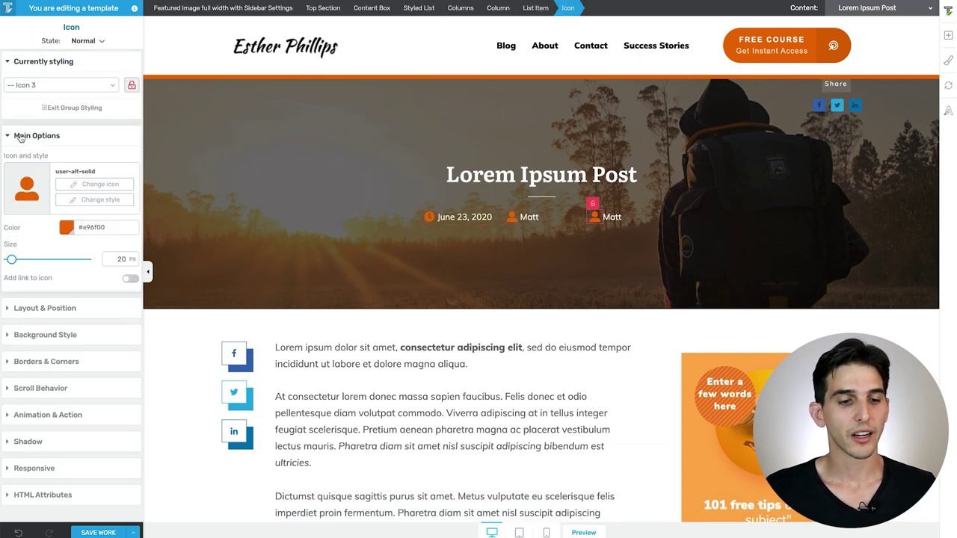
pyautogui.click(95, 184)
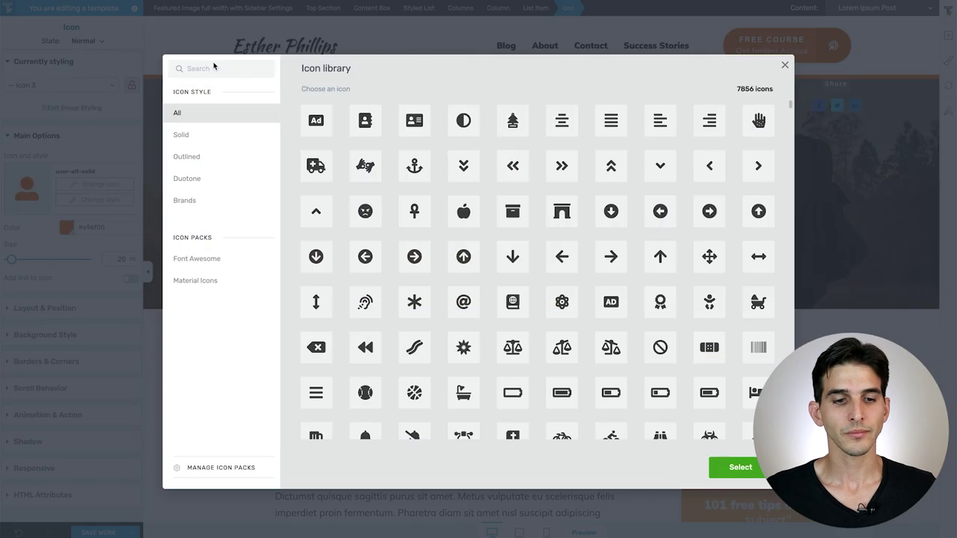
pyautogui.write('book')
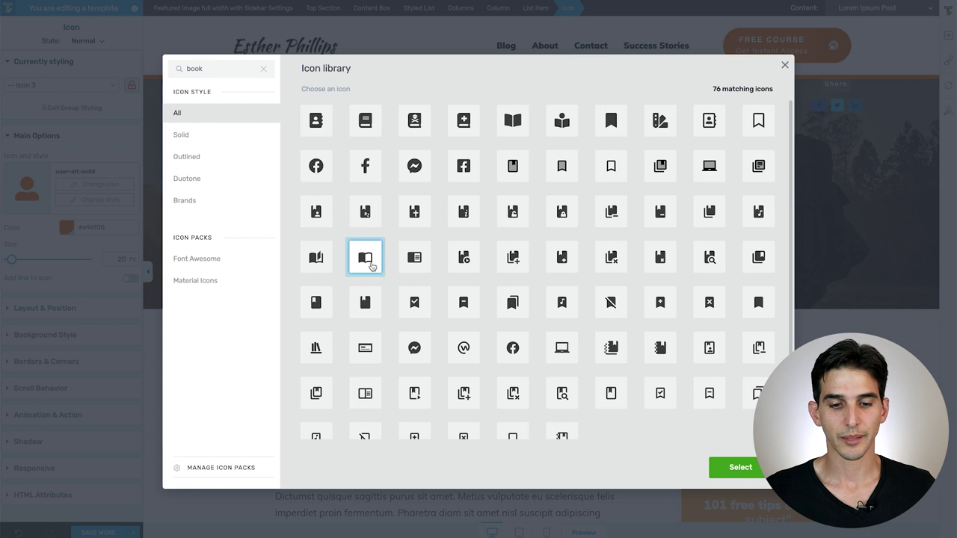
pyautogui.click(727, 474)
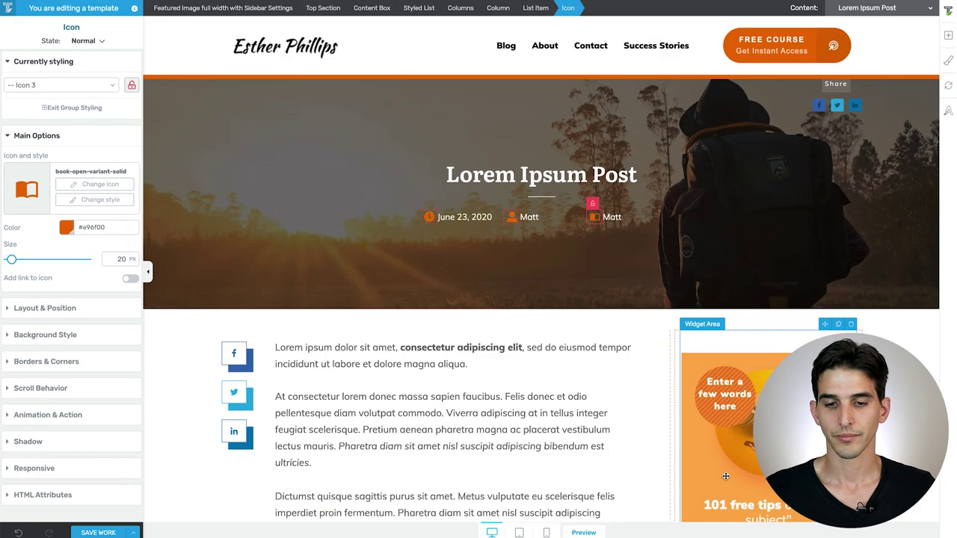
# Set the second item's text to Dynamic Text Content > Reading time remaining (in minutes)
pyautogui.click(612, 218)
pyautogui.doubleClick(612, 218)
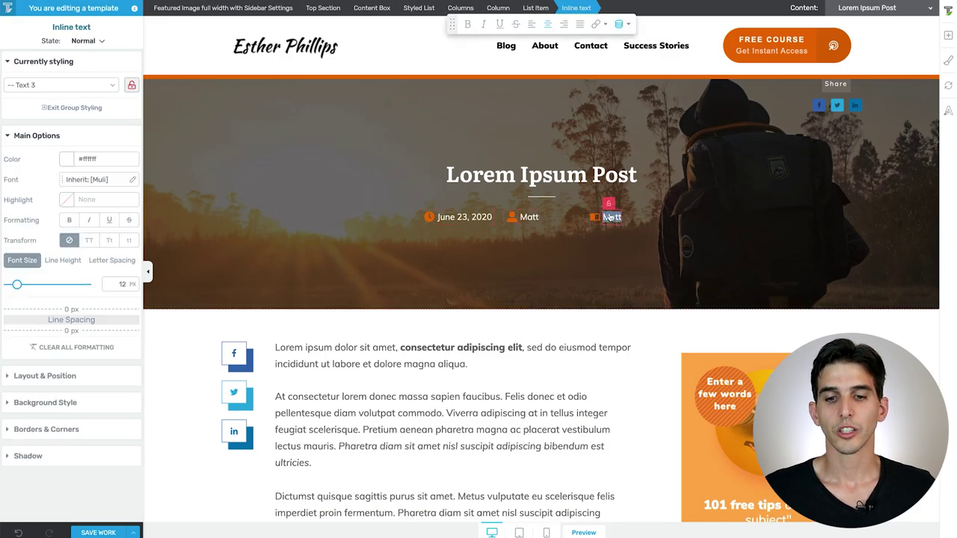
pyautogui.click(621, 25)
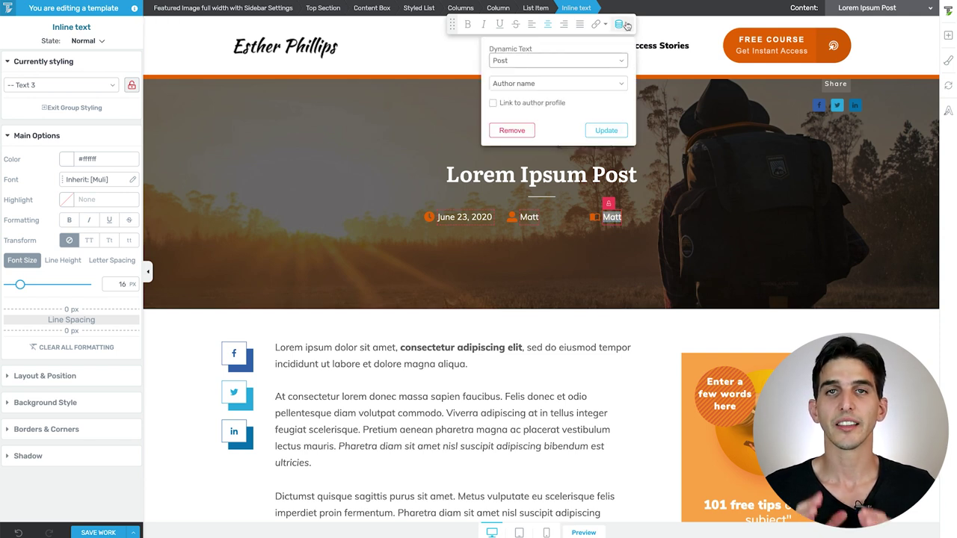
pyautogui.click(613, 61)
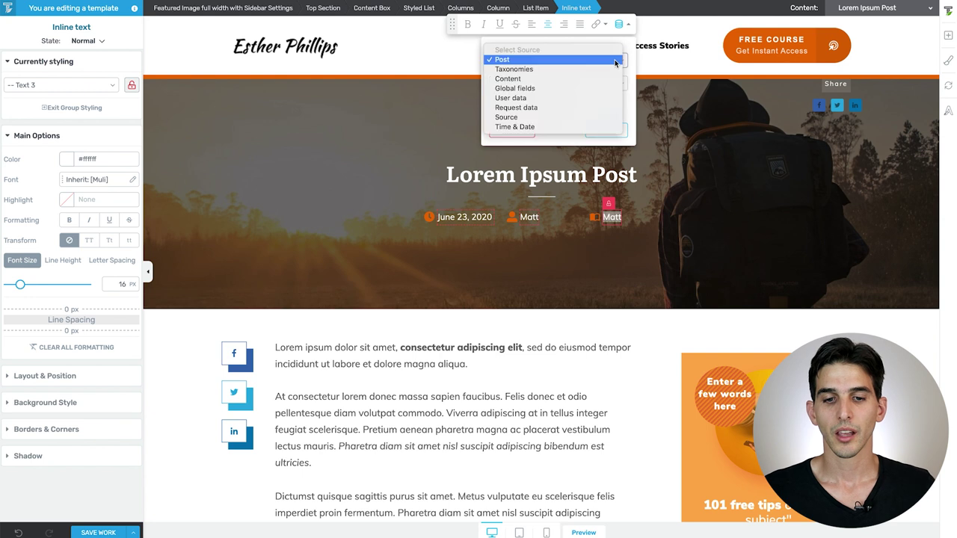
pyautogui.click(560, 79)
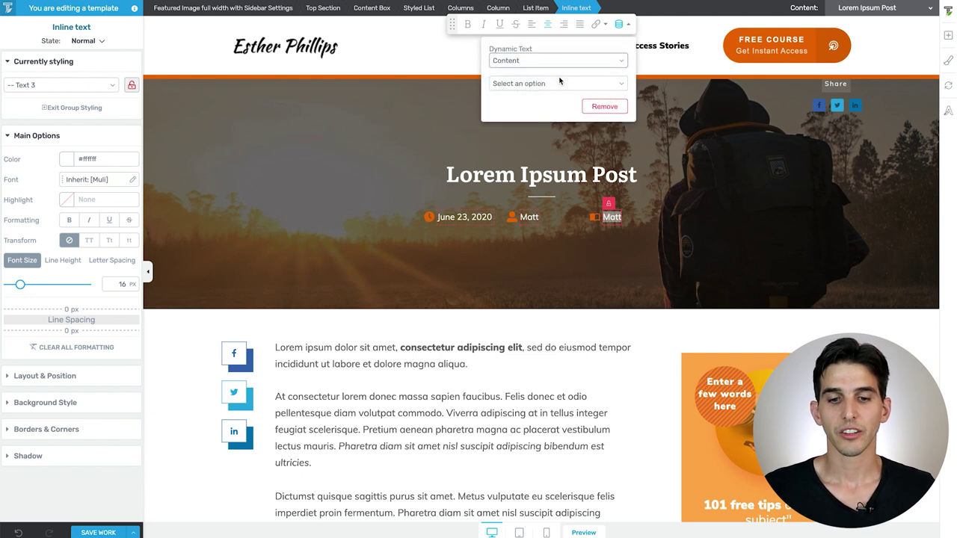
pyautogui.click(560, 82)
pyautogui.click(516, 149)
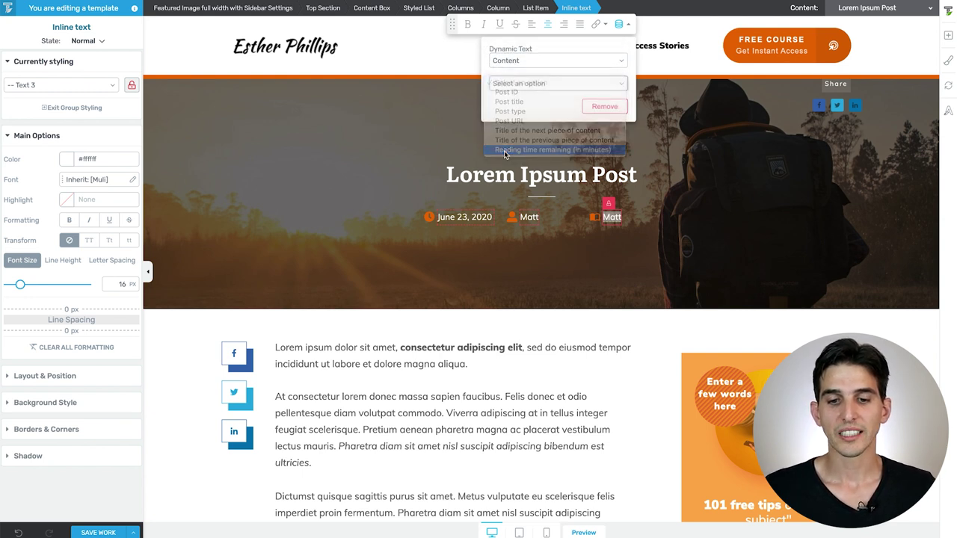
pyautogui.click(607, 107)
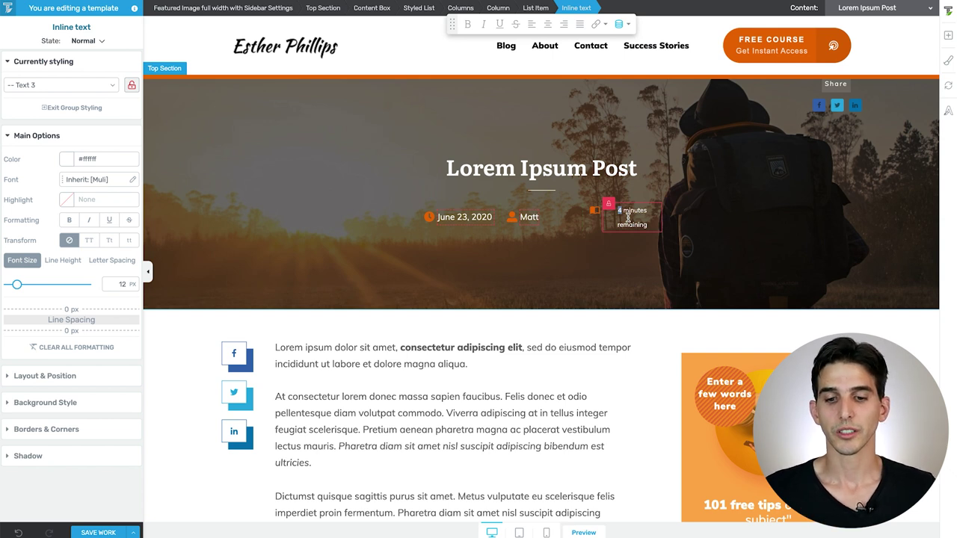
pyautogui.moveTo(650, 226); pyautogui.dragTo(615, 204)
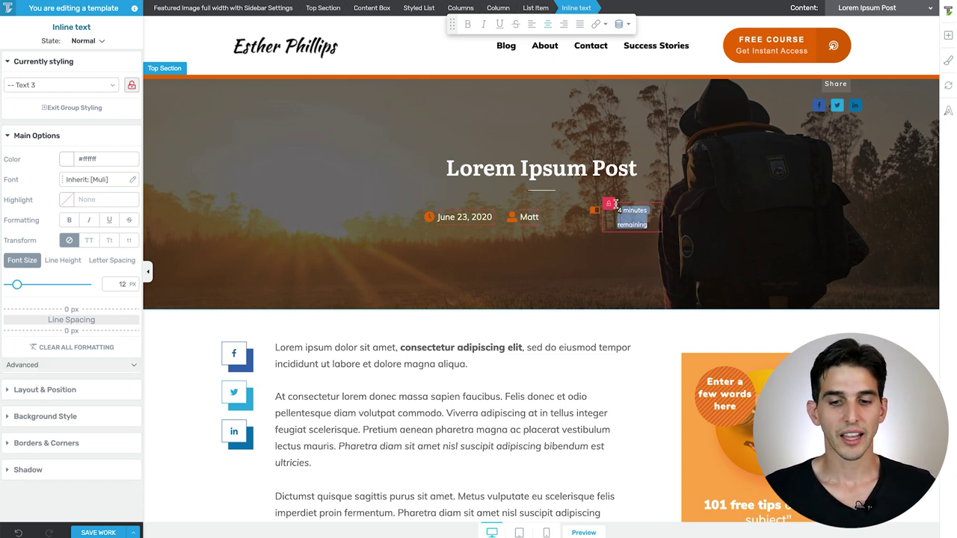
pyautogui.click(635, 222)
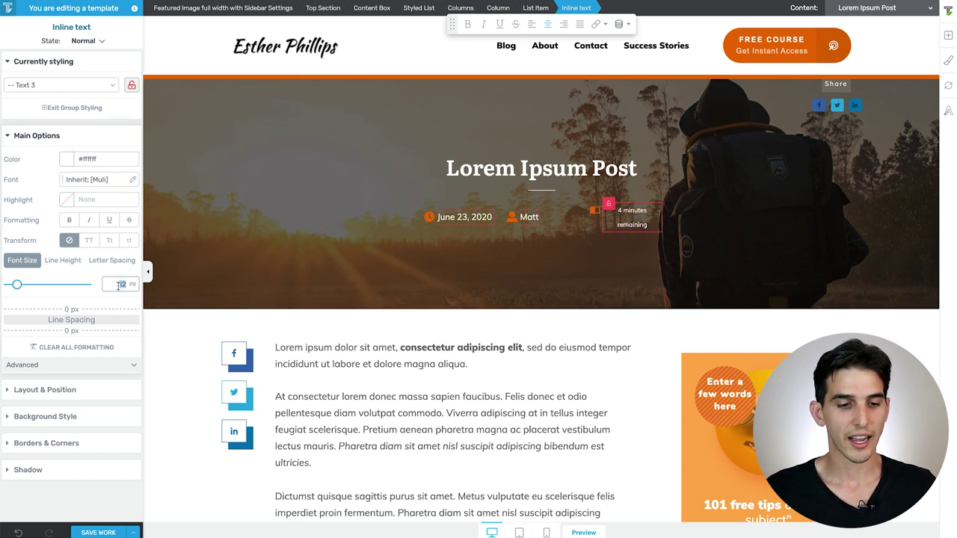
# Set the text size to 16 and give the reading-time item a 150 px minimum width
pyautogui.write('16')
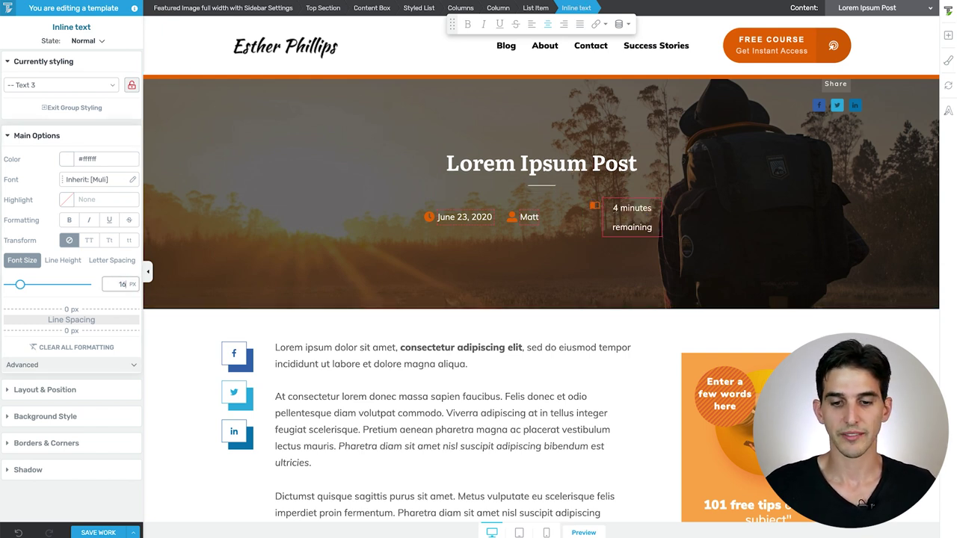
pyautogui.click(596, 208)
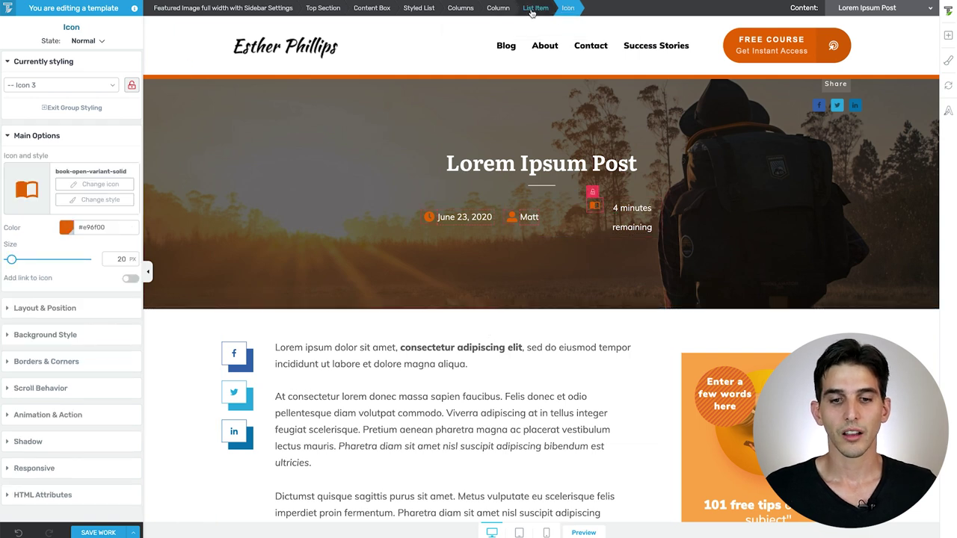
pyautogui.click(533, 7)
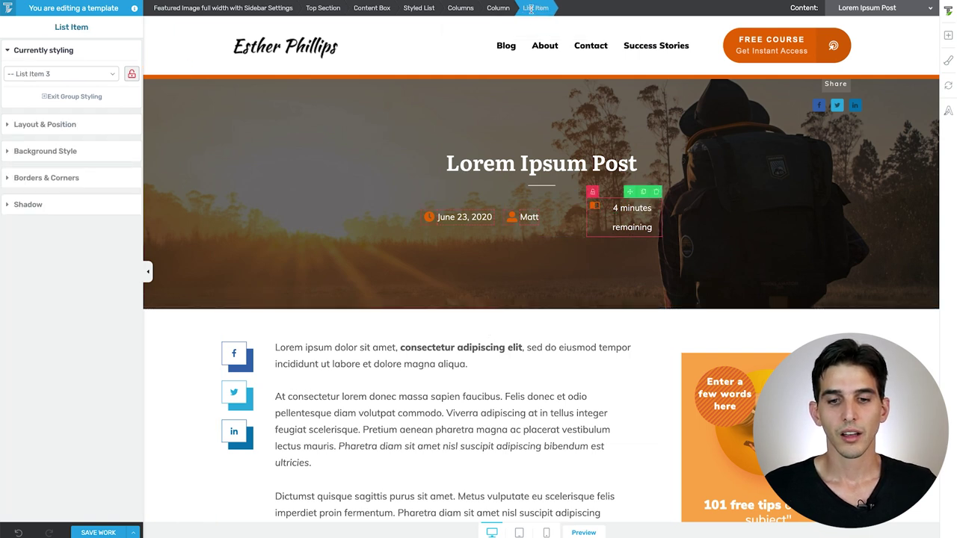
pyautogui.click(45, 126)
pyautogui.click(46, 296)
pyautogui.click(103, 297)
pyautogui.write('190')
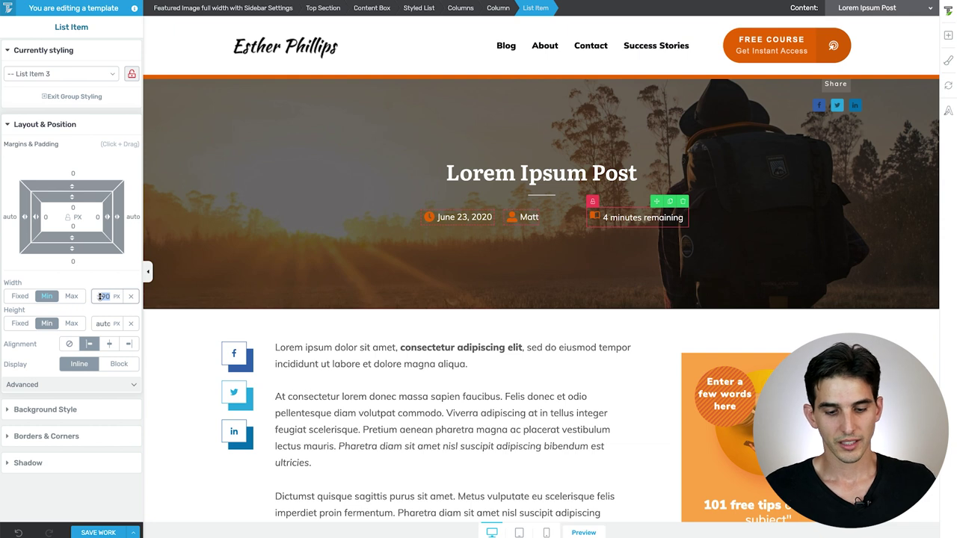
pyautogui.write('150')
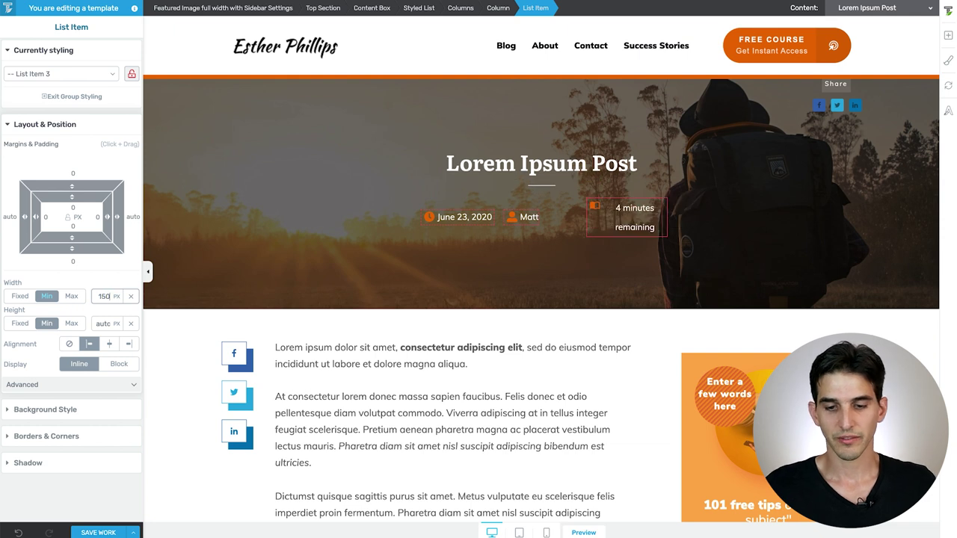
# Replace the reading-time text with '4 Minute Read'
pyautogui.click(623, 209)
pyautogui.hotkey('ctrl', 'a')
pyautogui.write('4 Minute Read')
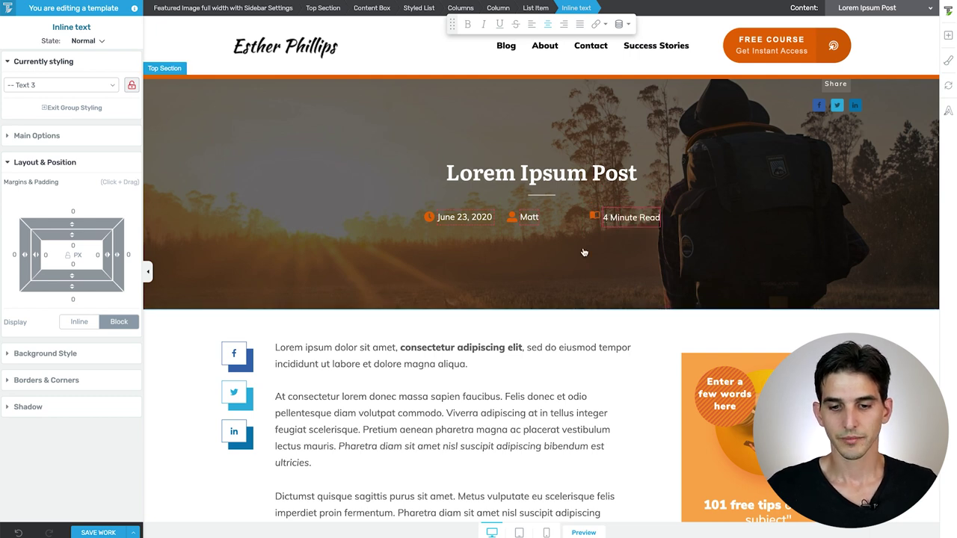
# Enlarge the book icon to size 24
pyautogui.click(595, 219)
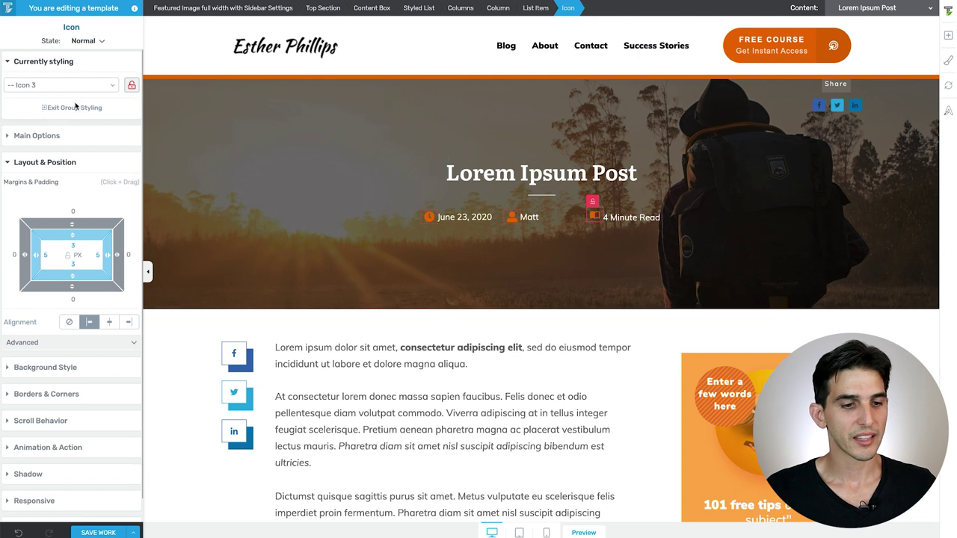
pyautogui.click(57, 133)
pyautogui.write('24')
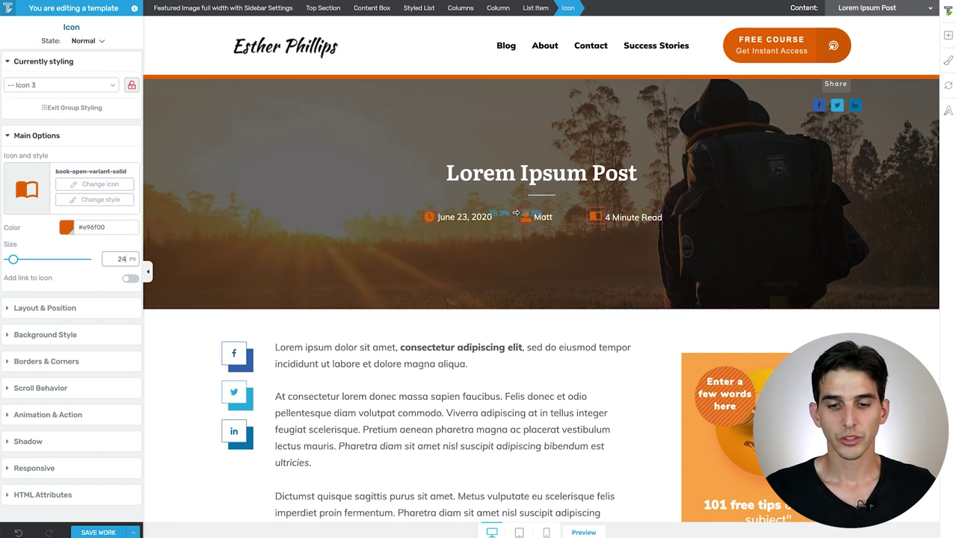
pyautogui.click(521, 533)
# Check the template in tablet and mobile previews, then return to desktop
pyautogui.scroll(2, 521, 336)
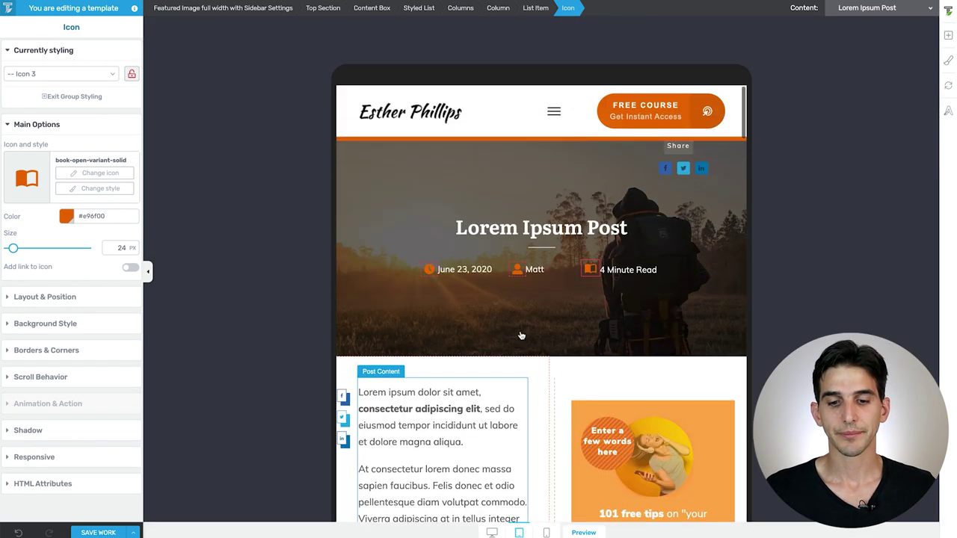
pyautogui.click(547, 532)
pyautogui.scroll(-3, 499, 276)
pyautogui.scroll(3, 500, 276)
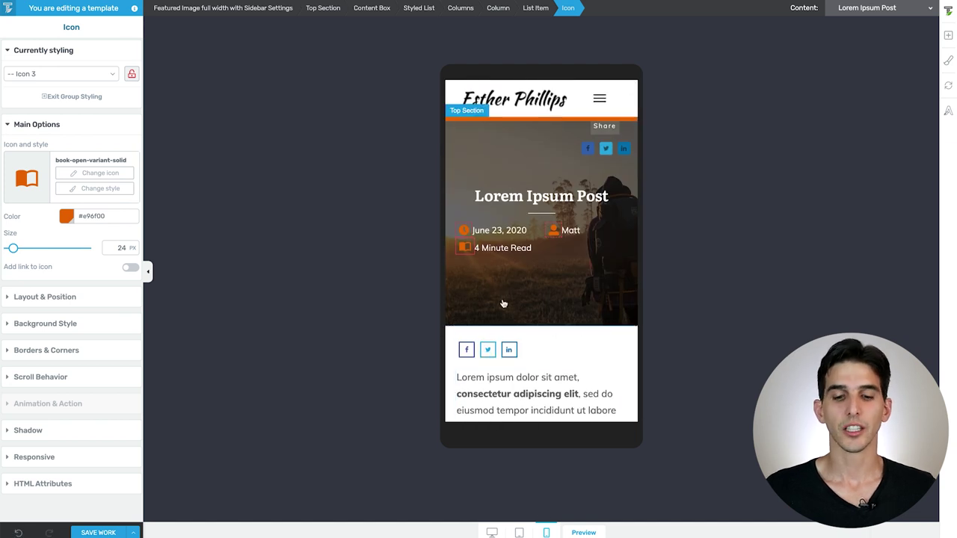
pyautogui.click(492, 532)
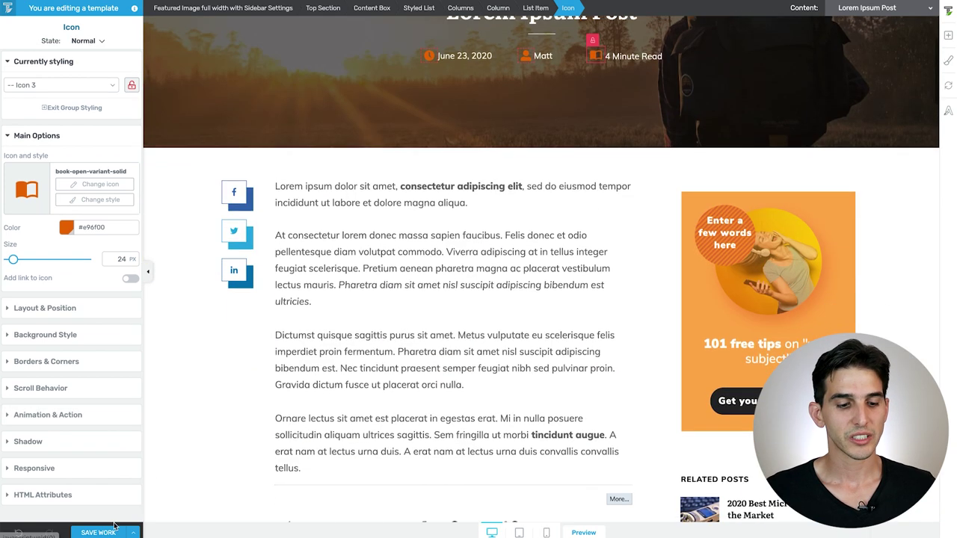
# Save the template and scroll the live post to see the orange progress bar
pyautogui.click(97, 532)
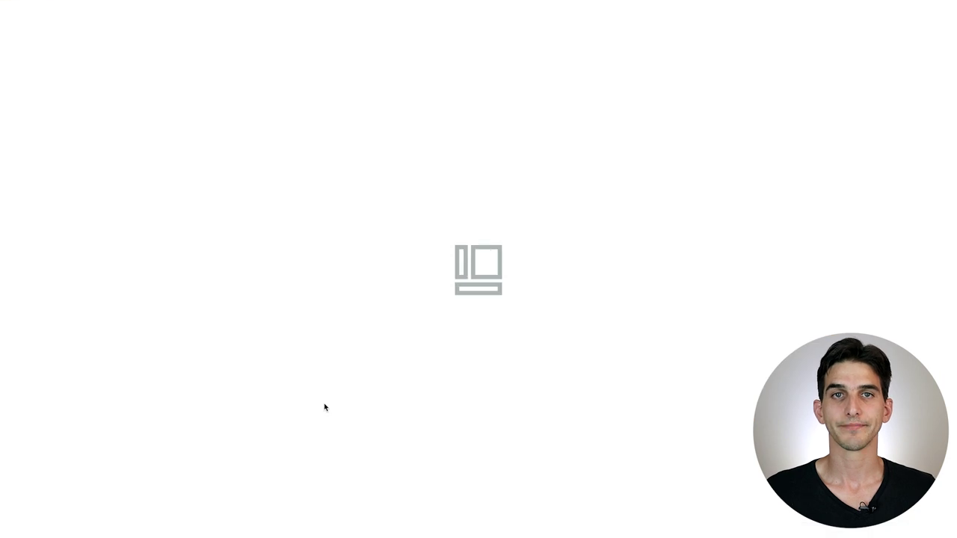
pyautogui.scroll(-2, 137, 131)
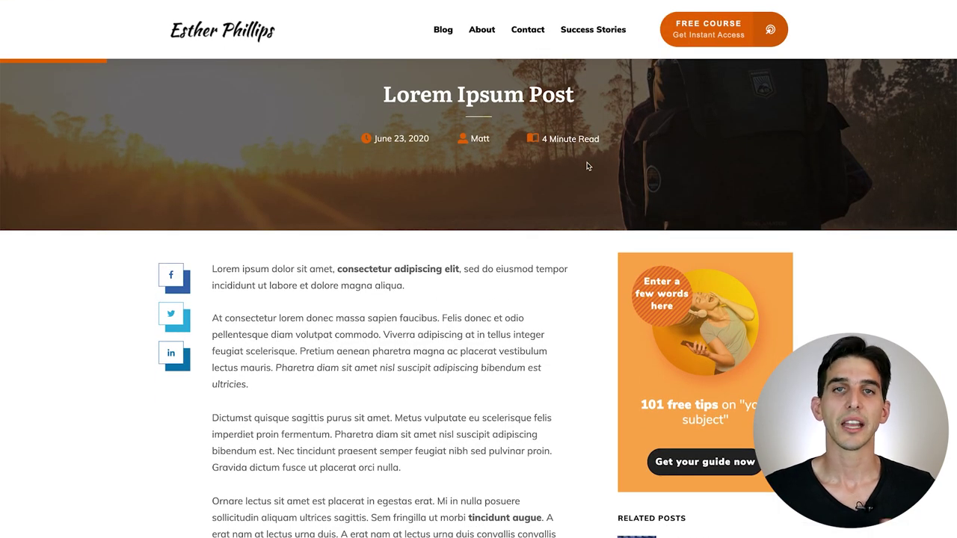
pyautogui.scroll(2, 588, 166)
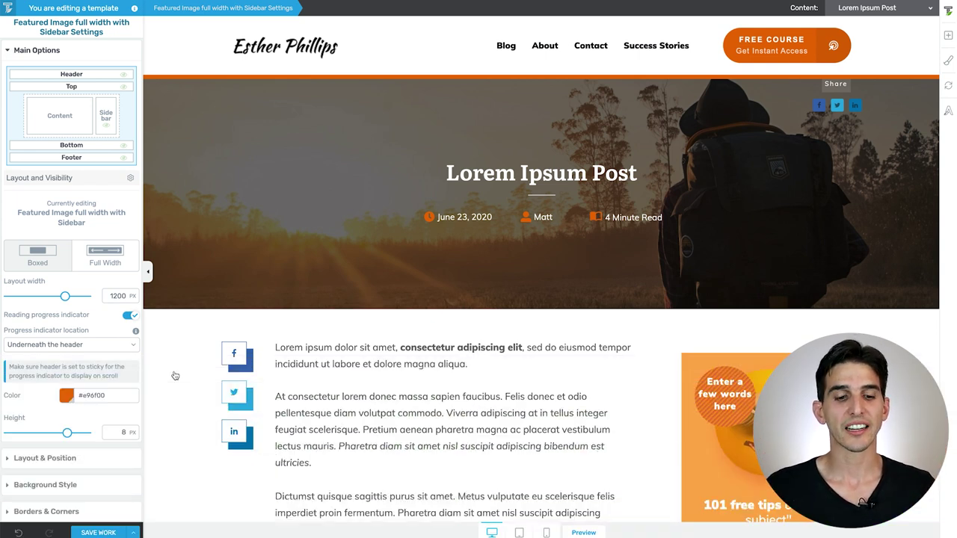
# Select the whole sidebar section beside the article
pyautogui.click(236, 357)
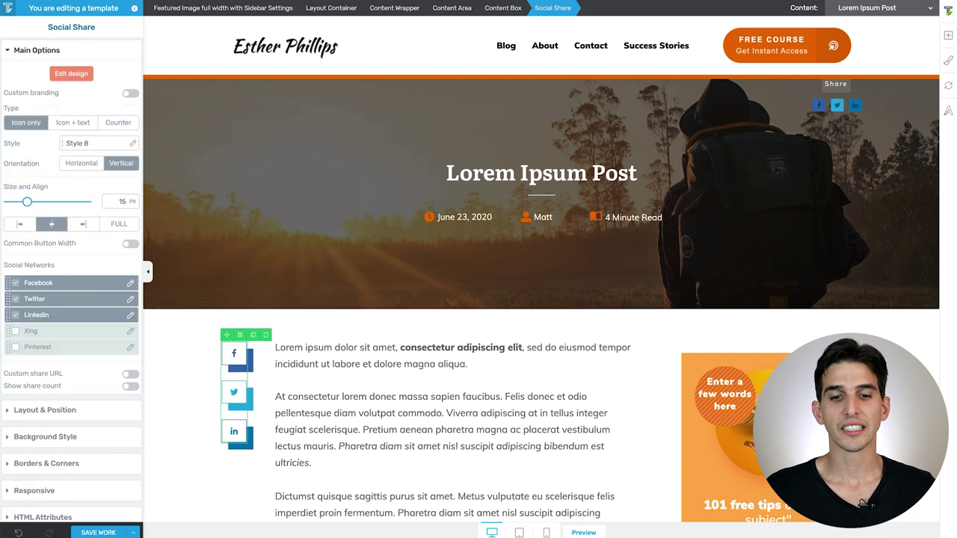
pyautogui.click(496, 7)
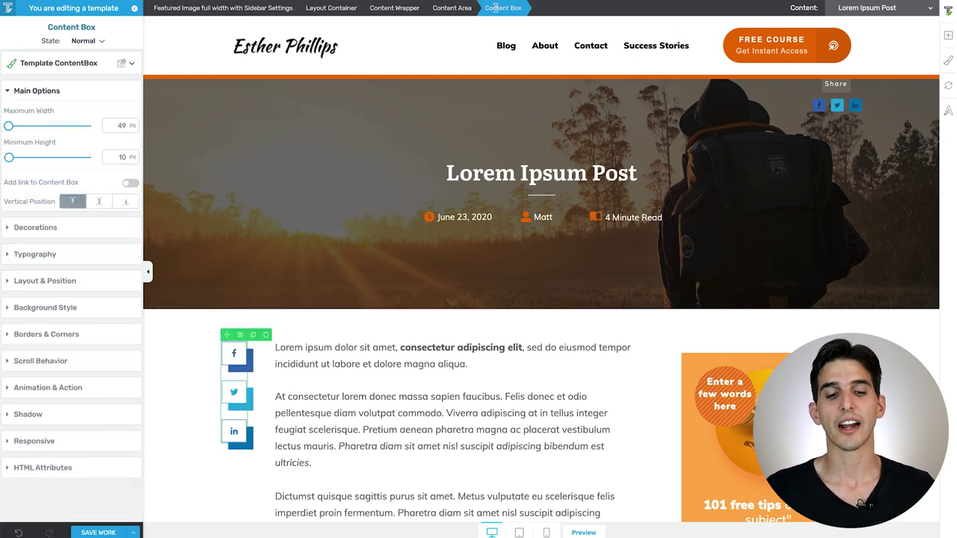
pyautogui.click(845, 371)
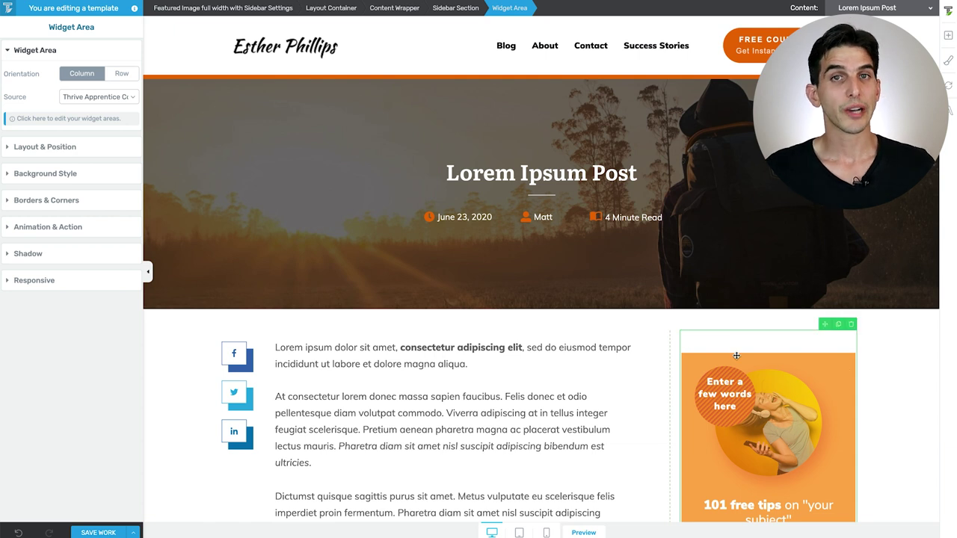
pyautogui.click(460, 9)
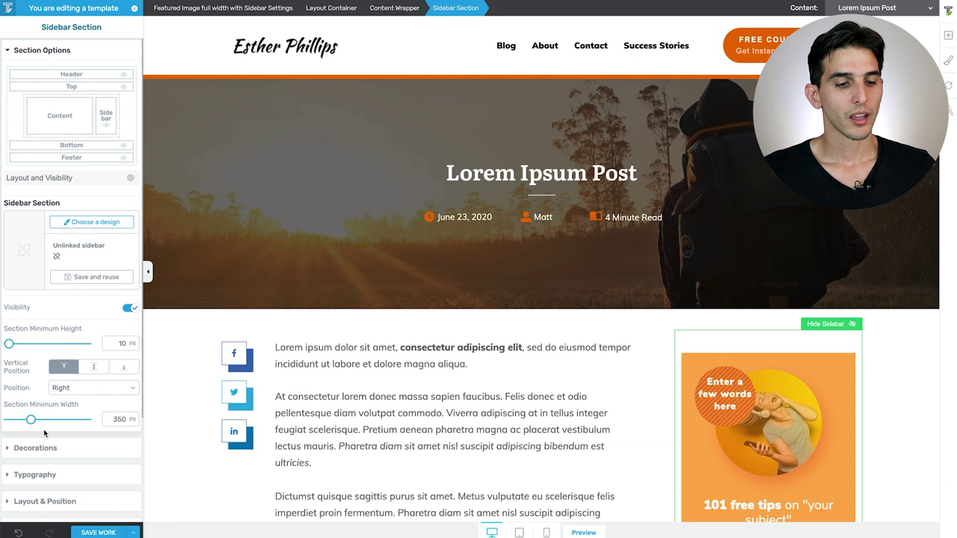
# Turn on the sticky sidebar under Scroll Behaviour, 100 px from the top
pyautogui.scroll(-2, 43, 432)
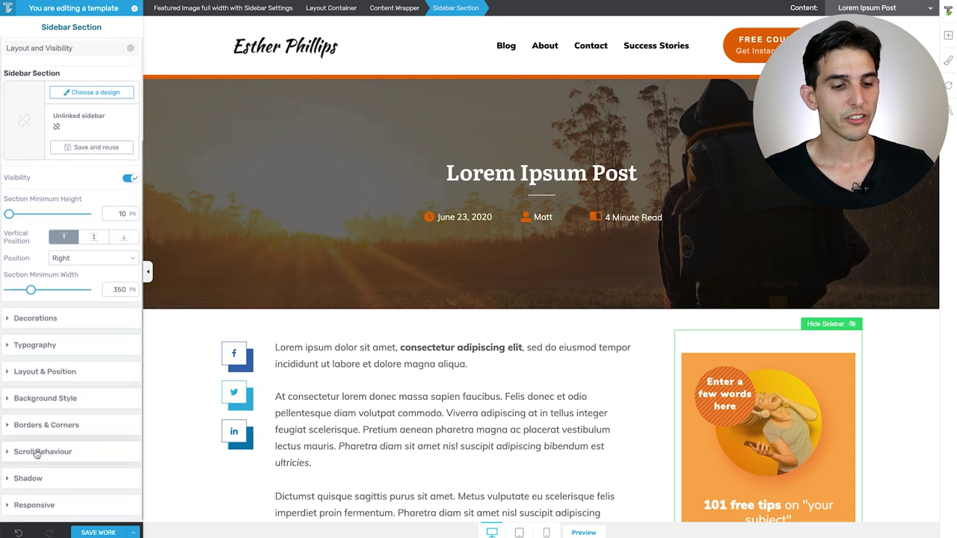
pyautogui.click(36, 452)
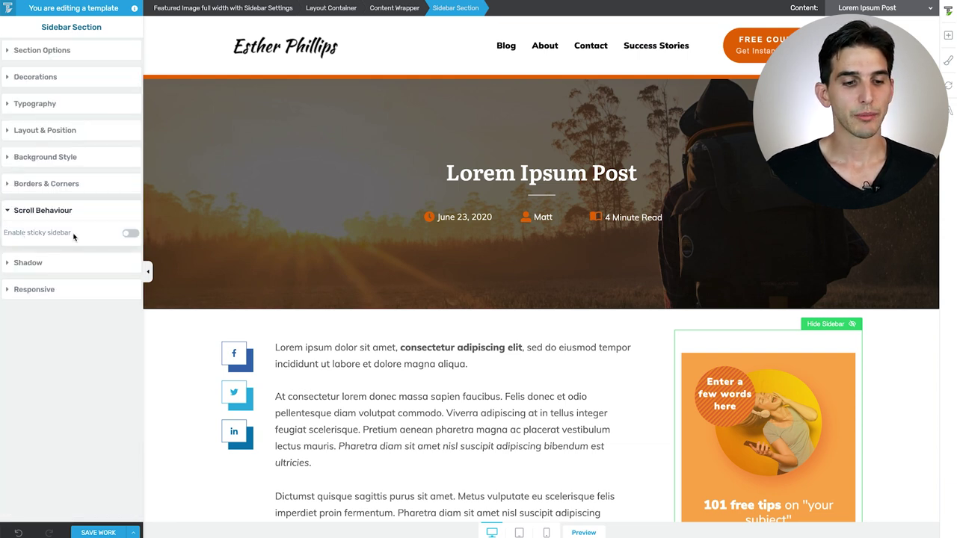
pyautogui.click(129, 235)
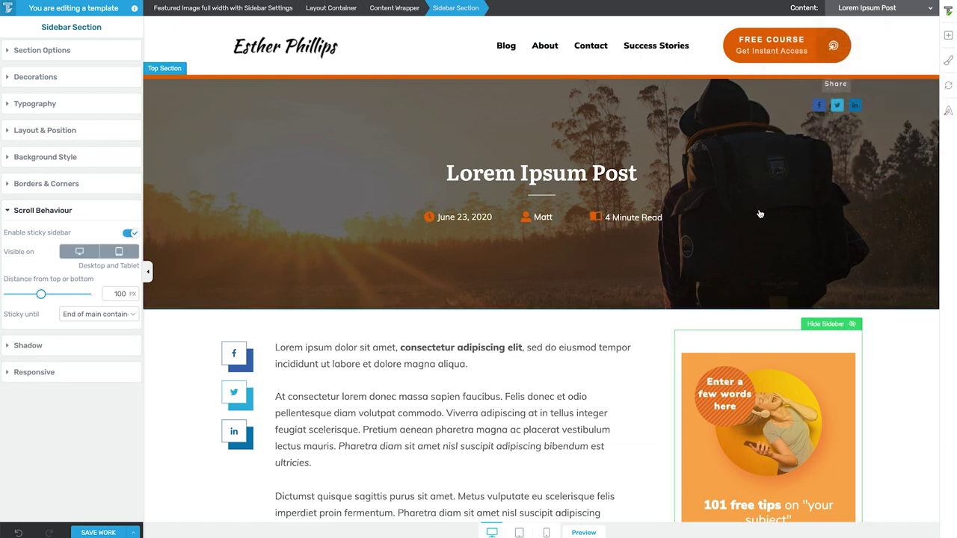
pyautogui.click(949, 36)
# Add a centred Text element to the sidebar below the ad
pyautogui.write('text')
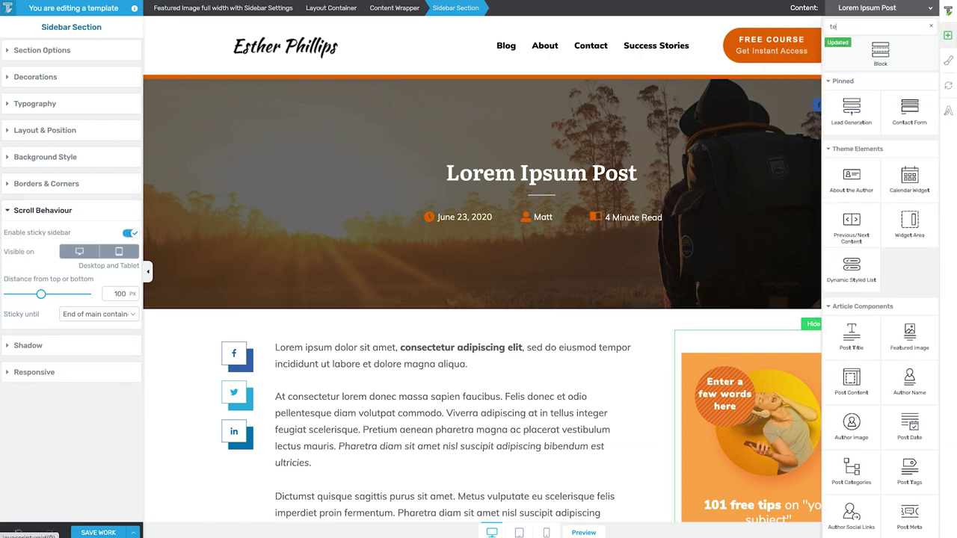
pyautogui.moveTo(867, 163); pyautogui.dragTo(757, 287)
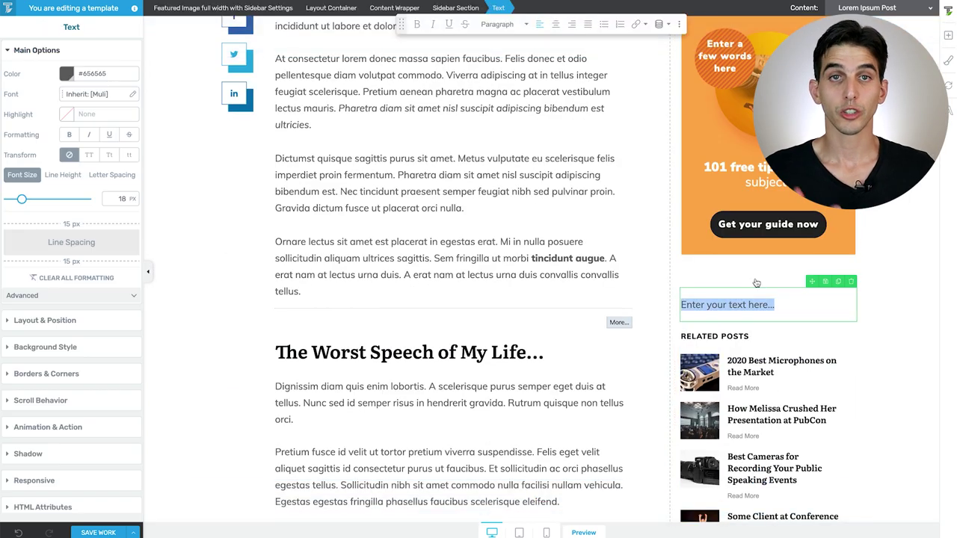
pyautogui.click(556, 25)
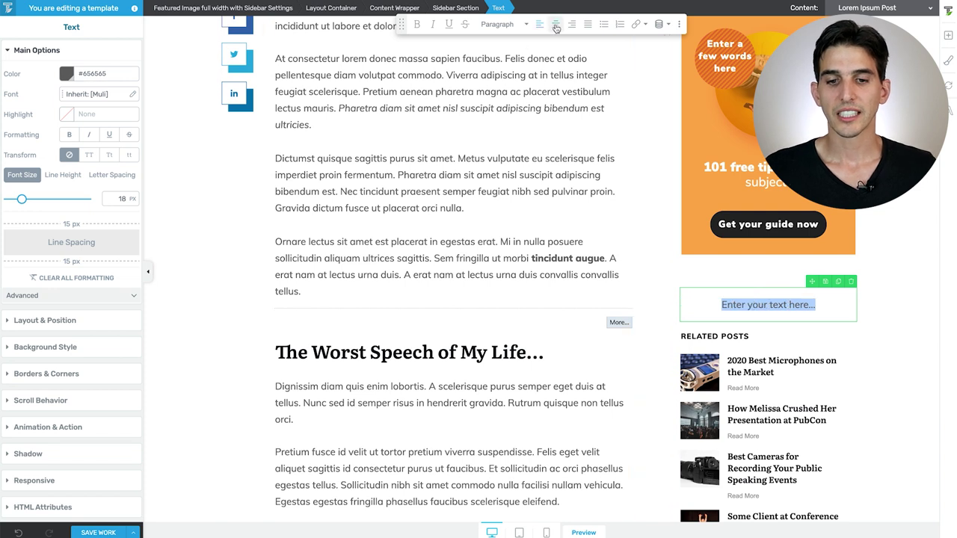
# Insert the Content > Reading time remaining dynamic value into the text
pyautogui.click(665, 24)
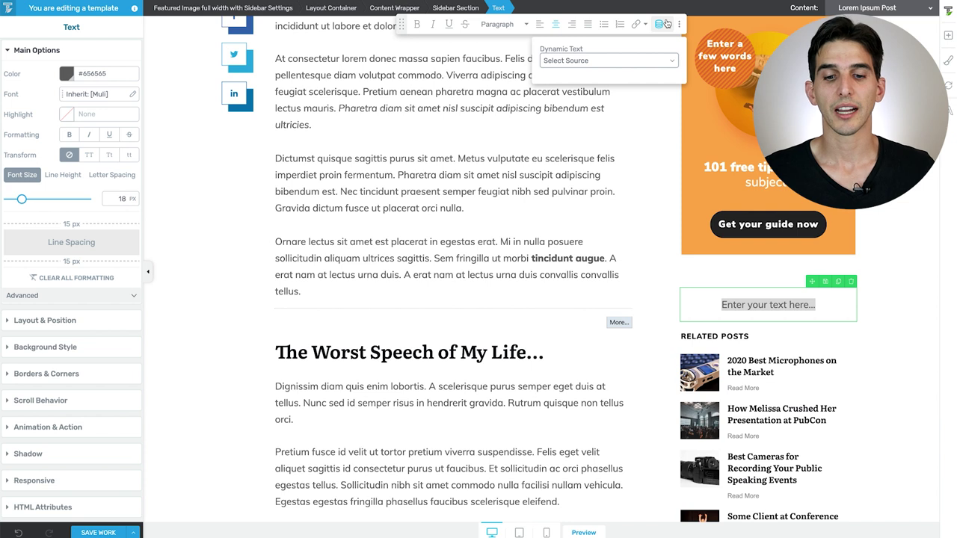
pyautogui.click(647, 62)
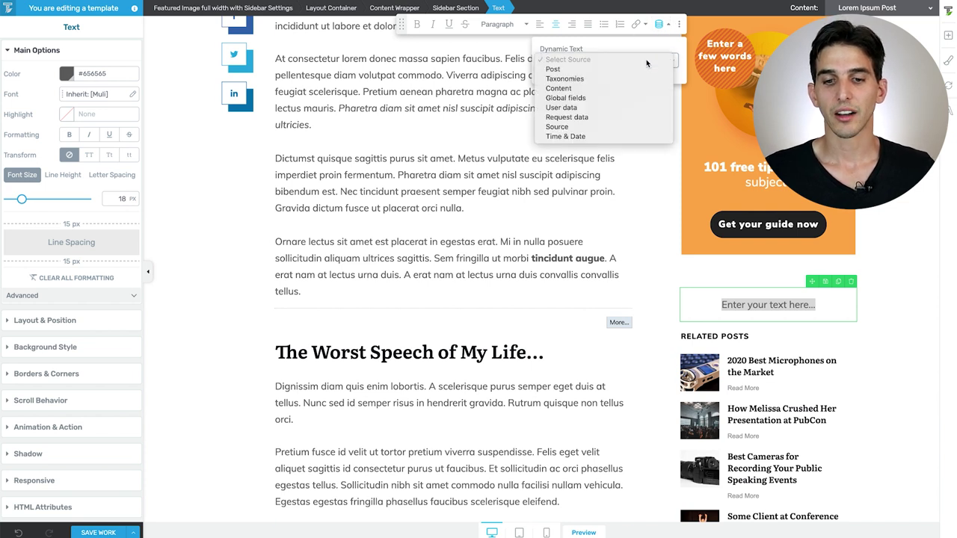
pyautogui.click(604, 88)
pyautogui.click(603, 88)
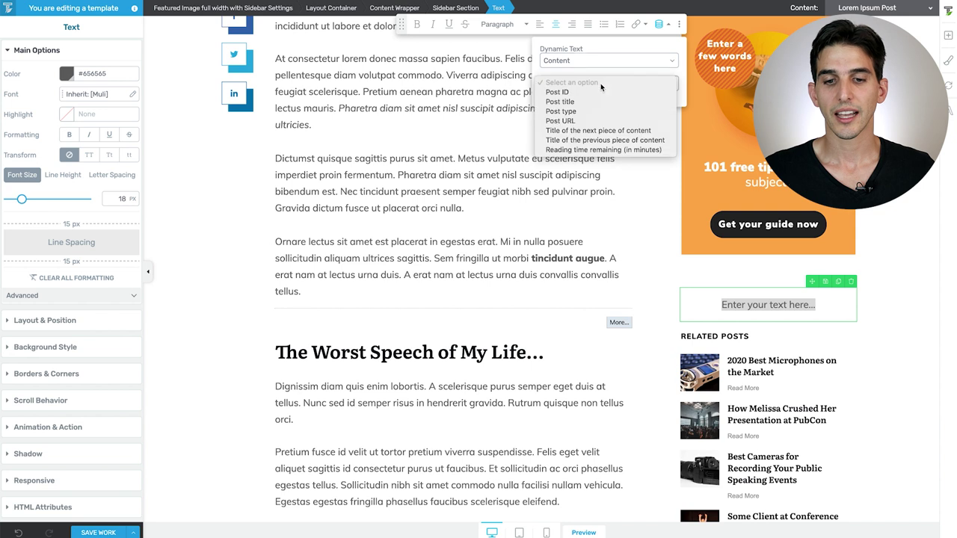
pyautogui.click(585, 151)
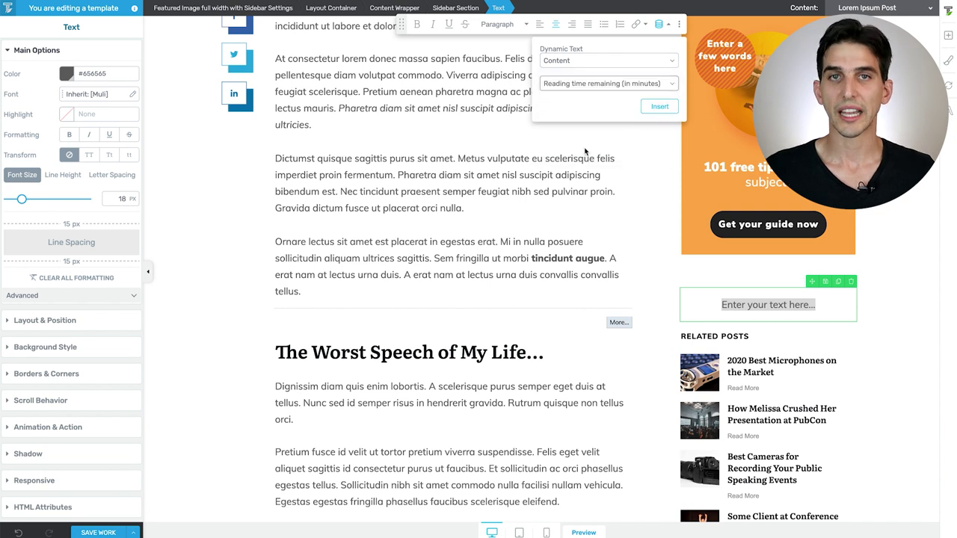
pyautogui.click(658, 108)
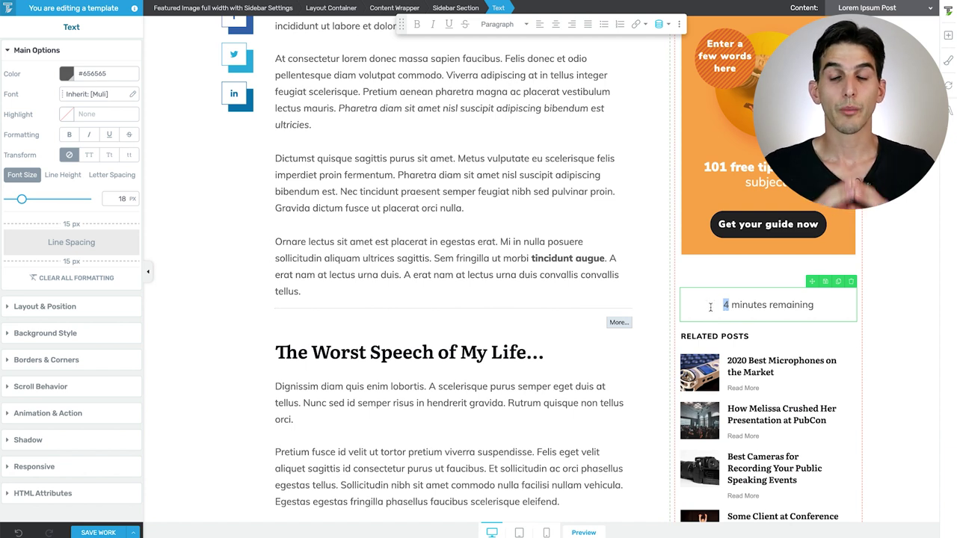
# Reword the line to 'Time Remaining: 4 minutes' and save the template
pyautogui.moveTo(731, 306); pyautogui.dragTo(817, 306)
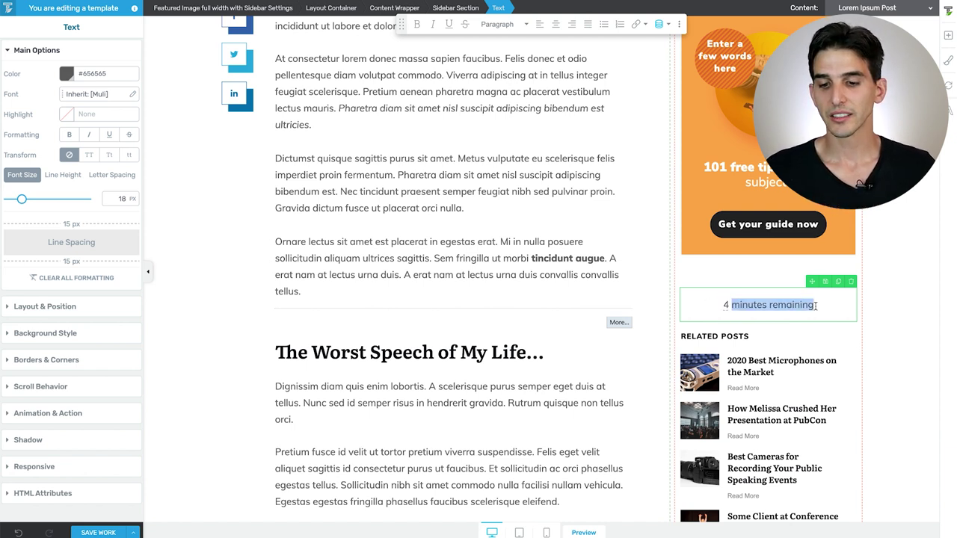
pyautogui.click(724, 305)
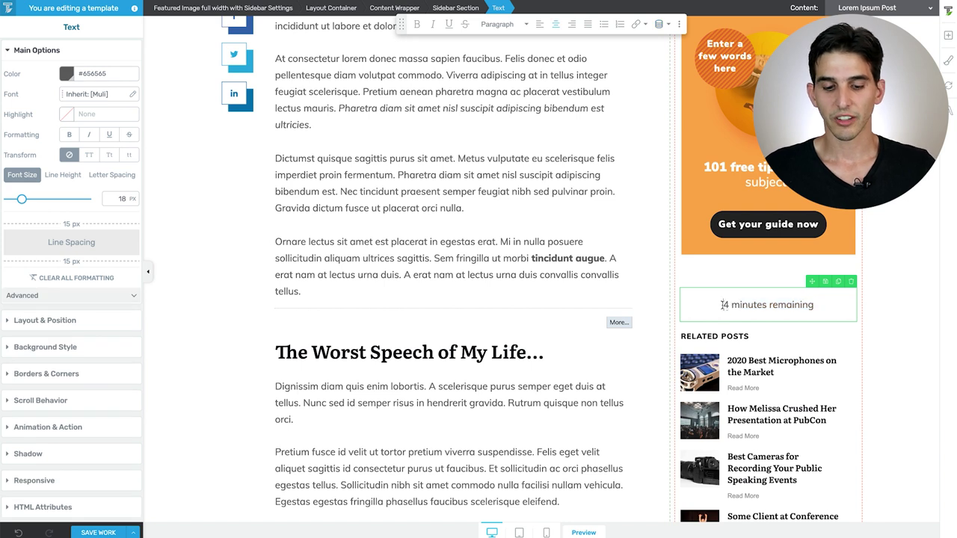
pyautogui.write('Time Remai')
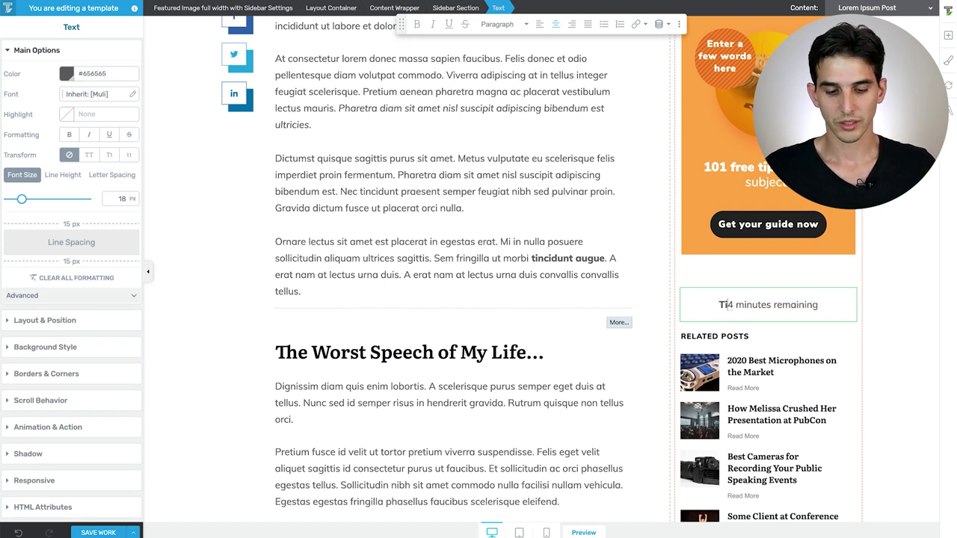
pyautogui.write('ning:')
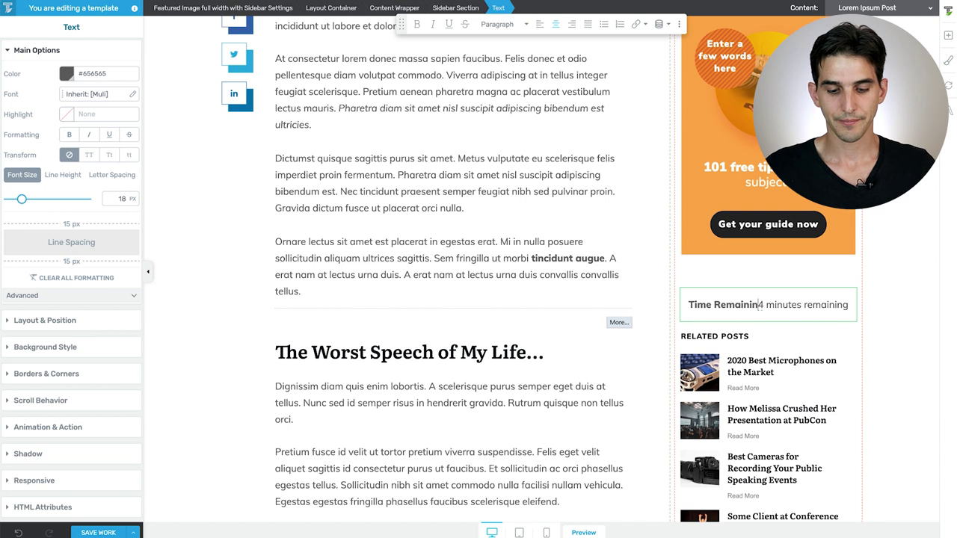
pyautogui.doubleClick(829, 305)
pyautogui.press('BackSpace')
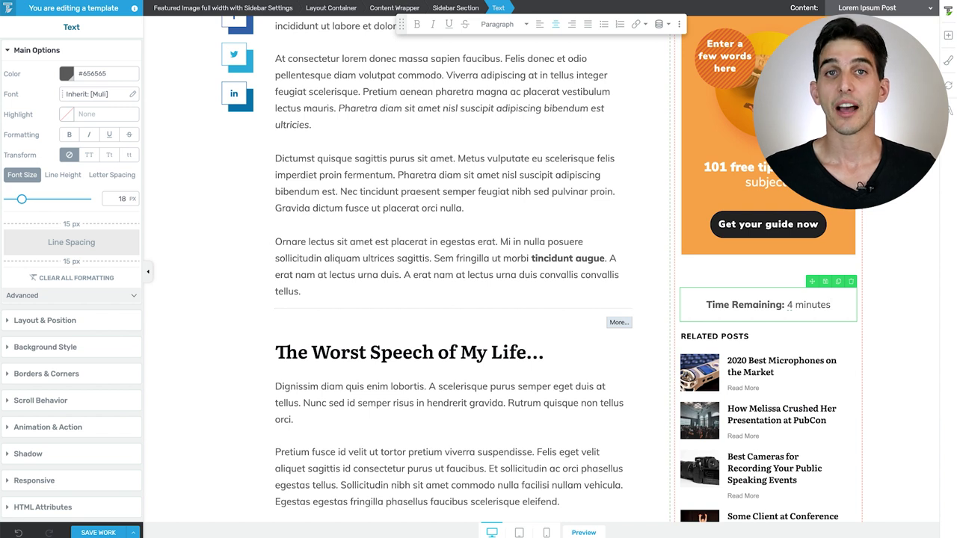
pyautogui.hotkey('ctrl', 's')
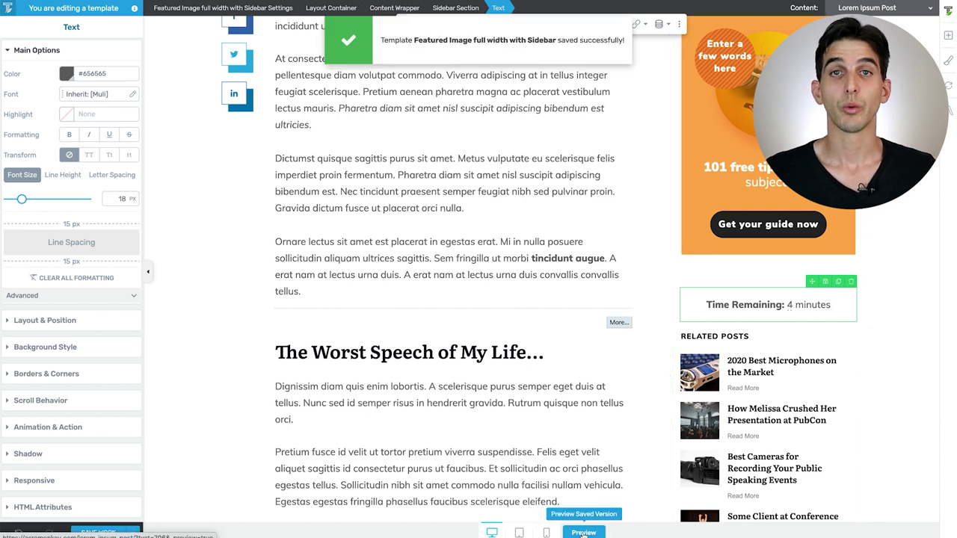
# Preview the live post and scroll until the countdown drops from 4 to 3 minutes
pyautogui.click(584, 532)
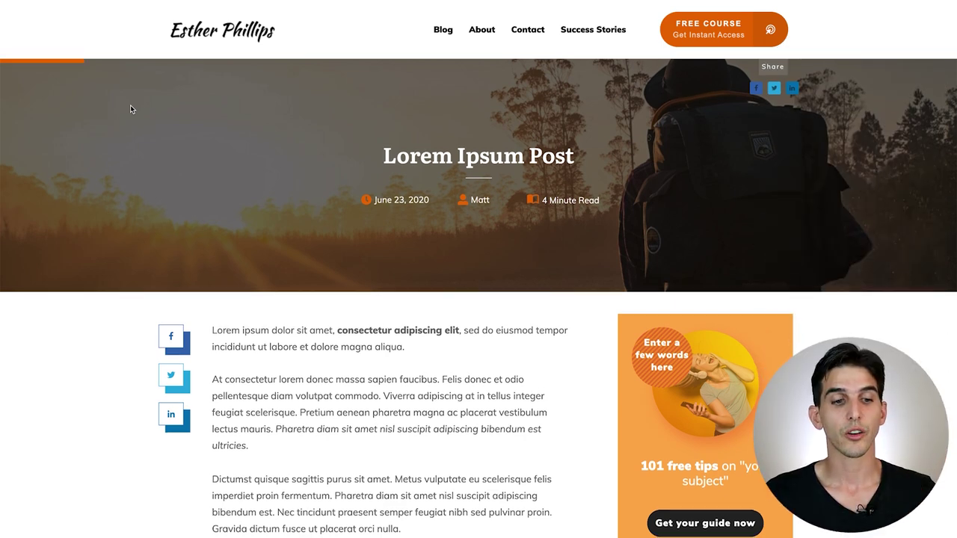
pyautogui.scroll(-3, 130, 105)
pyautogui.scroll(2, 130, 105)
pyautogui.scroll(1, 130, 110)
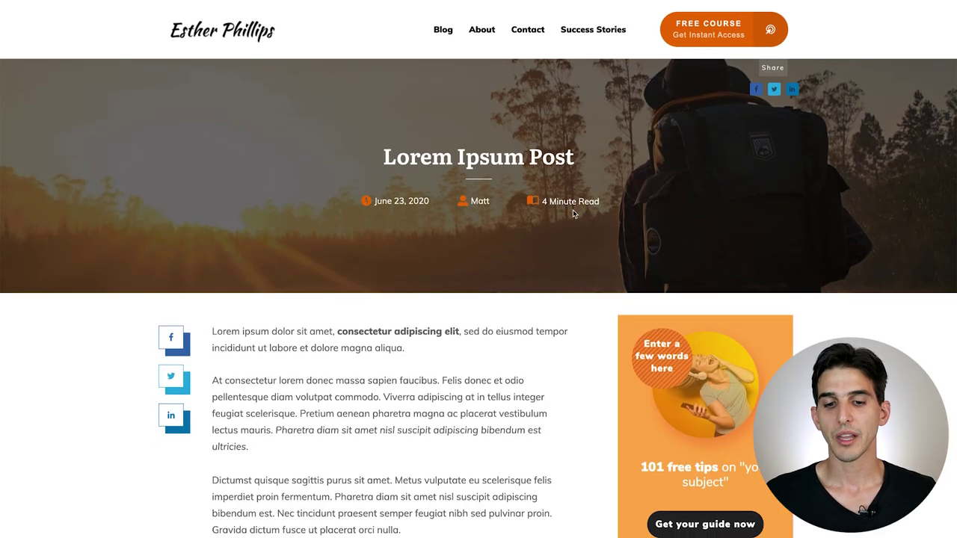
pyautogui.scroll(-5, 573, 210)
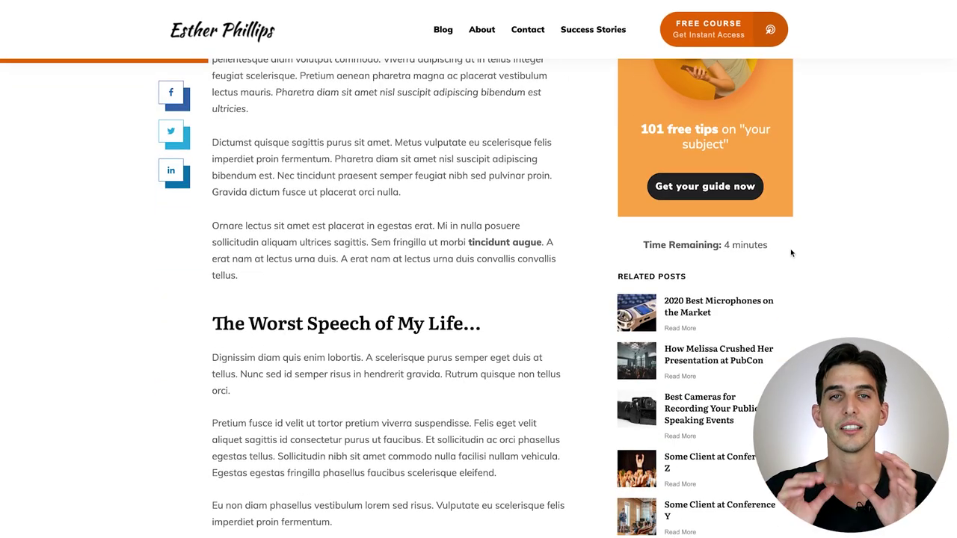
pyautogui.scroll(-10, 791, 253)
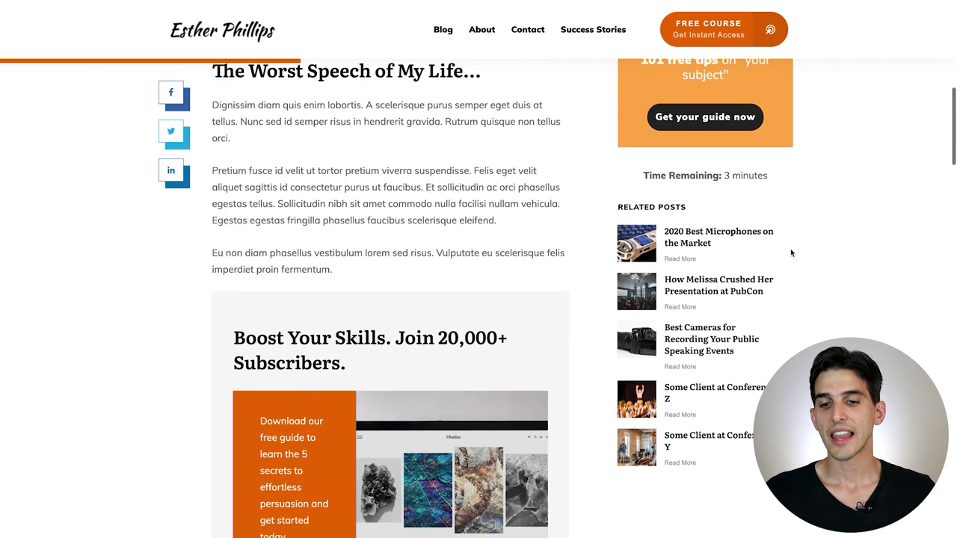
pyautogui.scroll(-6, 791, 248)
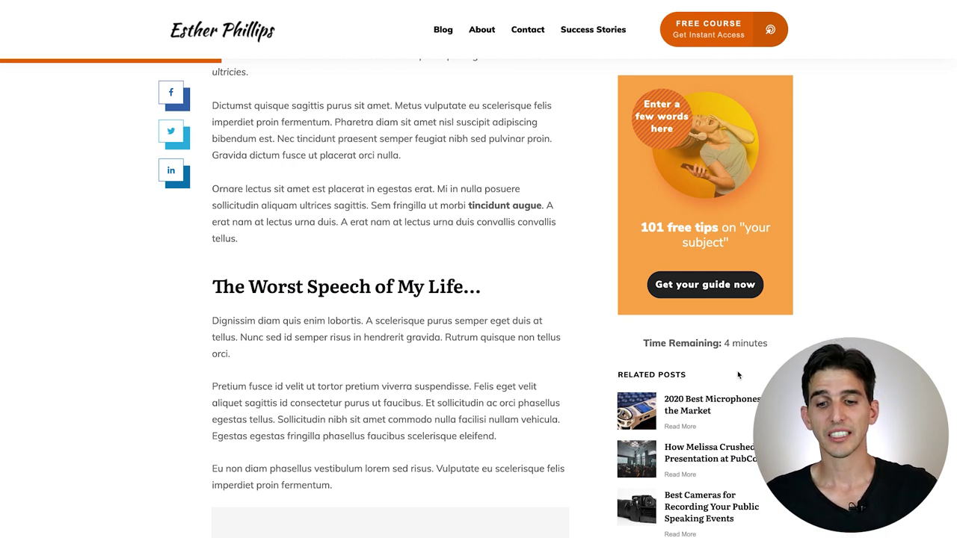
pyautogui.scroll(-3, 738, 376)
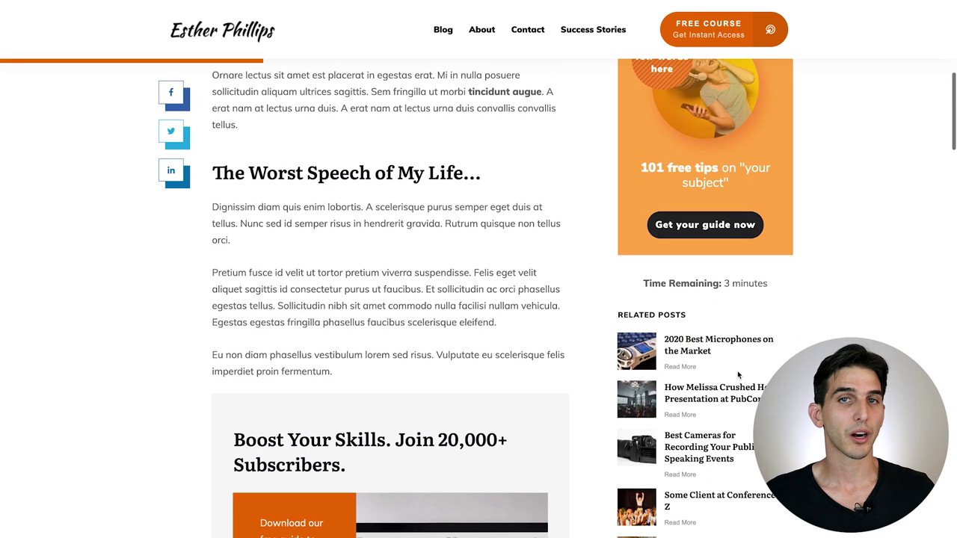
pyautogui.scroll(-6, 739, 375)
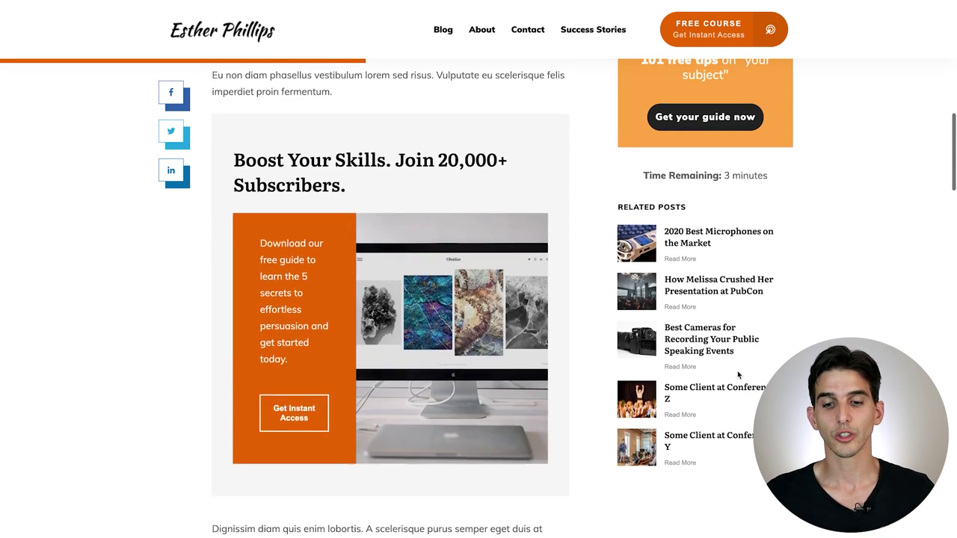